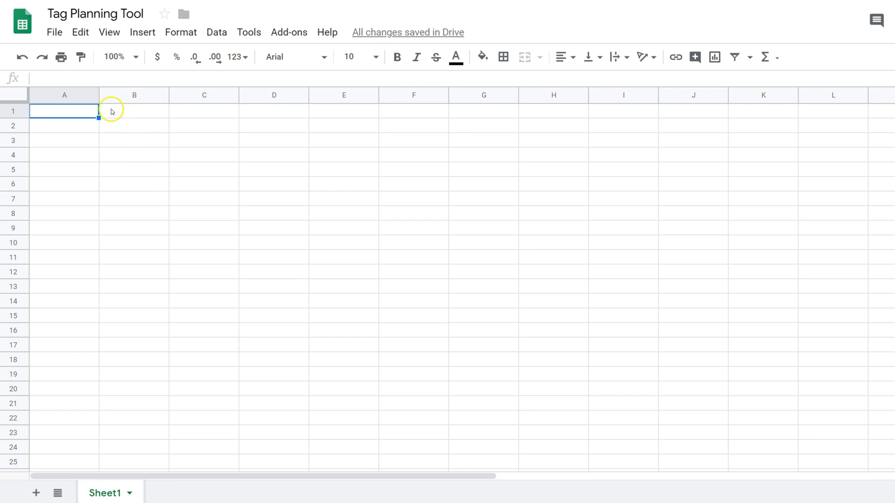
Shrink column A and row 1 to thin margins, widen column B to about twice its default width, and narrow column C.
{"action": "left_click_drag", "start_coordinate": [99, 95], "coordinate": [17, 109]}
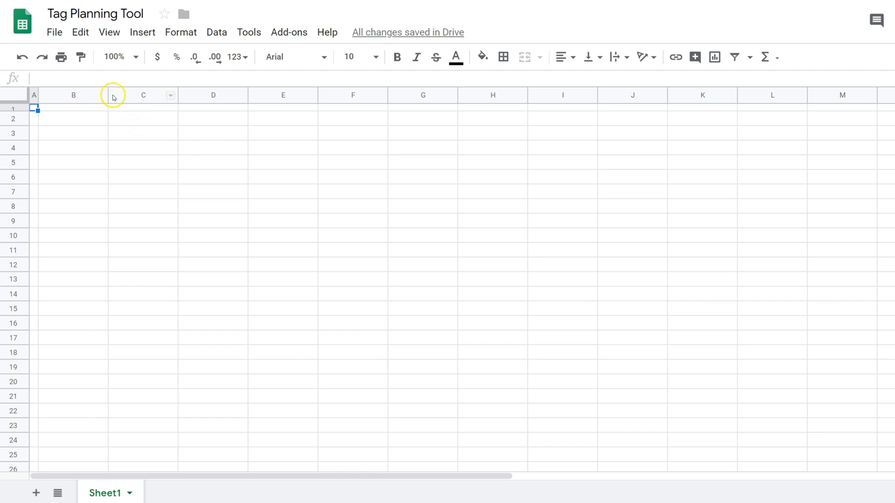
{"action": "left_click_drag", "start_coordinate": [109, 96], "coordinate": [188, 104]}
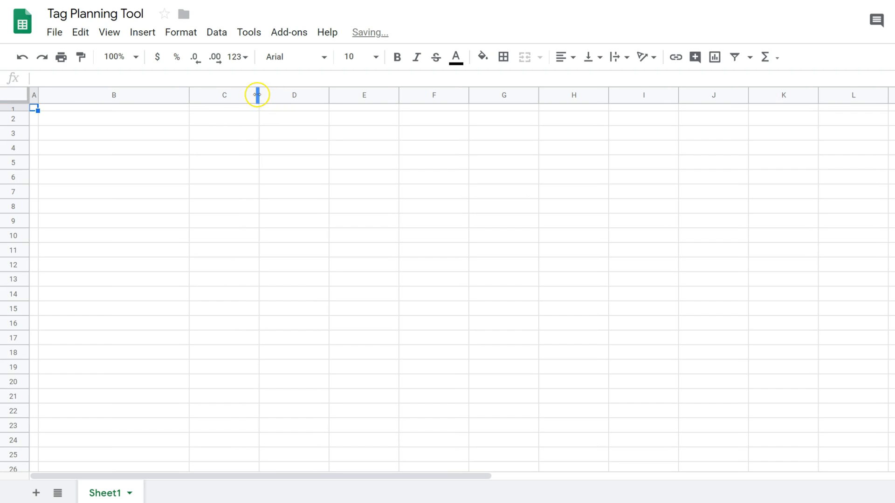
{"action": "left_click_drag", "start_coordinate": [257, 94], "coordinate": [215, 96]}
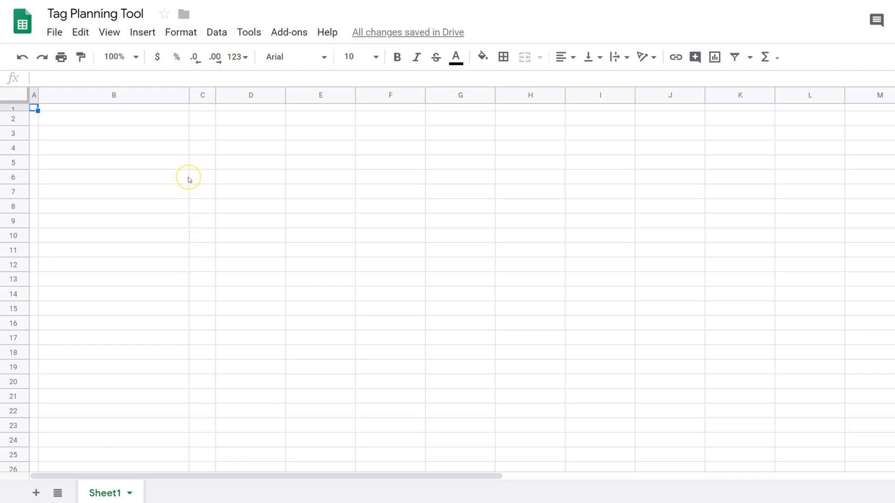
Fill the header cells B2:C2 with light orange.
{"action": "left_click_drag", "start_coordinate": [165, 119], "coordinate": [200, 119]}
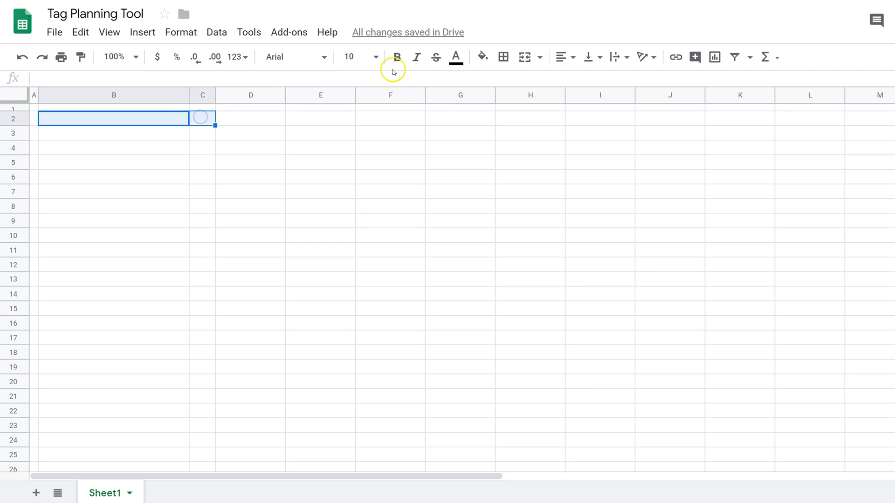
{"action": "left_click", "coordinate": [484, 64]}
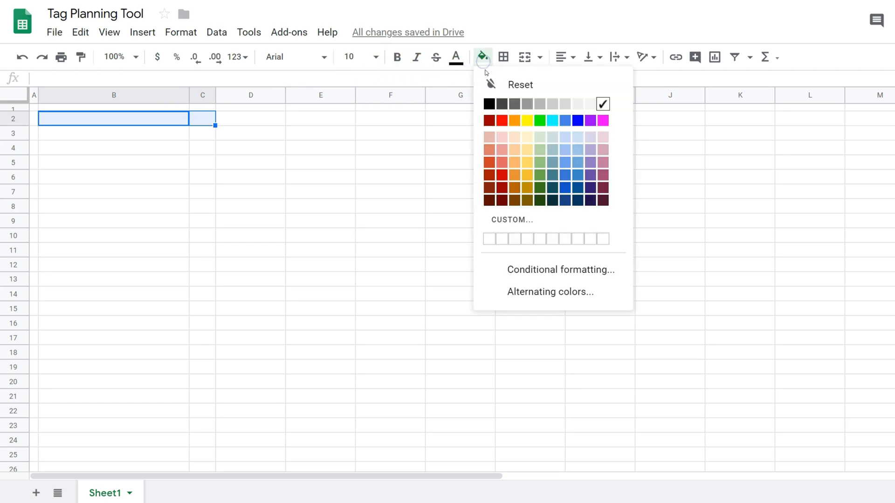
{"action": "left_click", "coordinate": [513, 137]}
Fill B3:B17 with light green and C3:C17 with light blue-grey as the table body.
{"action": "left_click_drag", "start_coordinate": [150, 137], "coordinate": [145, 335]}
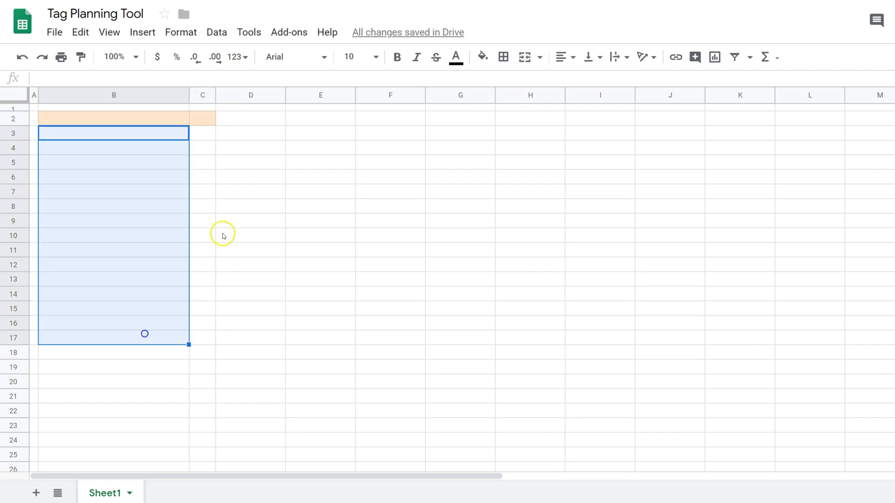
{"action": "left_click", "coordinate": [482, 57]}
{"action": "left_click", "coordinate": [537, 138]}
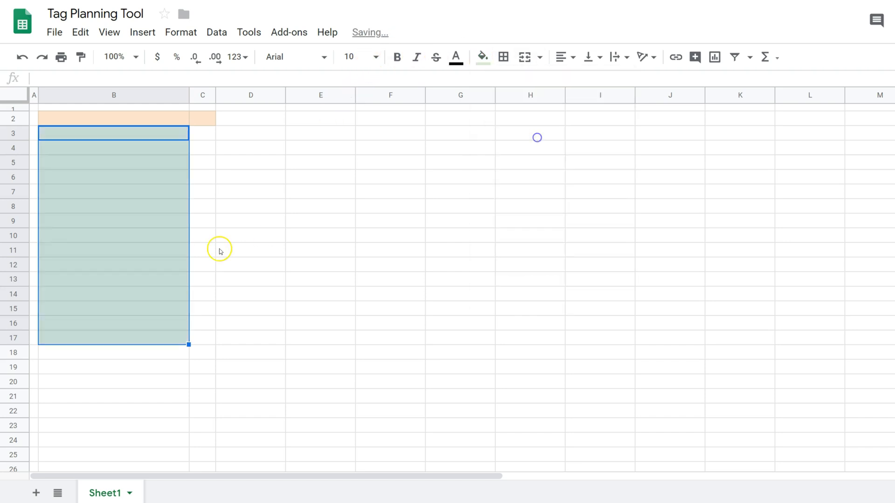
{"action": "left_click", "coordinate": [206, 138]}
{"action": "left_click_drag", "start_coordinate": [206, 143], "coordinate": [208, 335]}
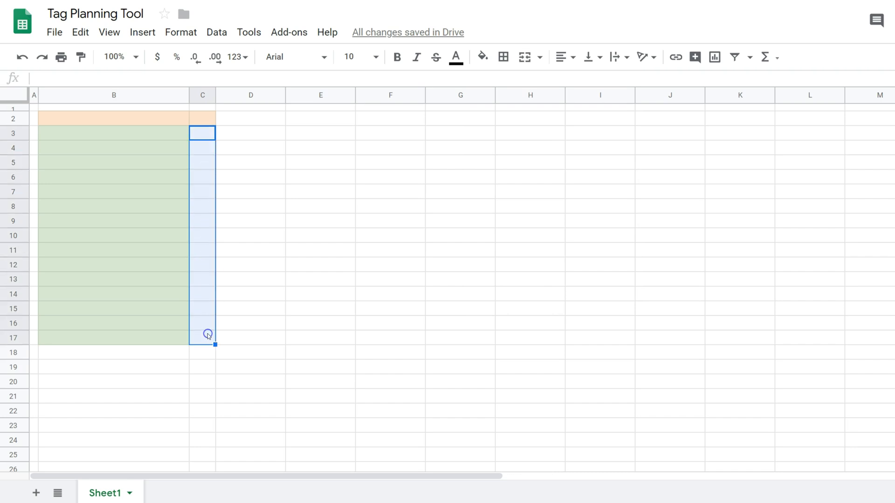
{"action": "left_click", "coordinate": [483, 57]}
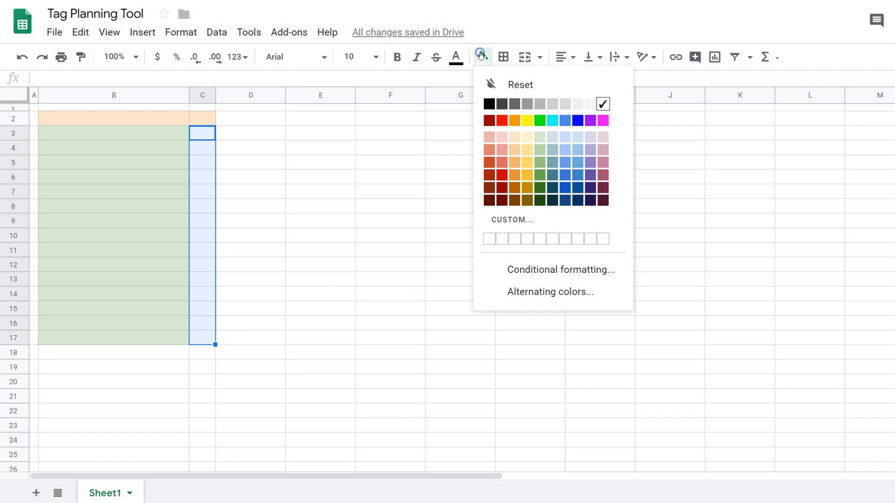
{"action": "left_click", "coordinate": [553, 136]}
Fill the footer cells B18:C18 with the same light orange as the header row.
{"action": "left_click_drag", "start_coordinate": [154, 354], "coordinate": [204, 356]}
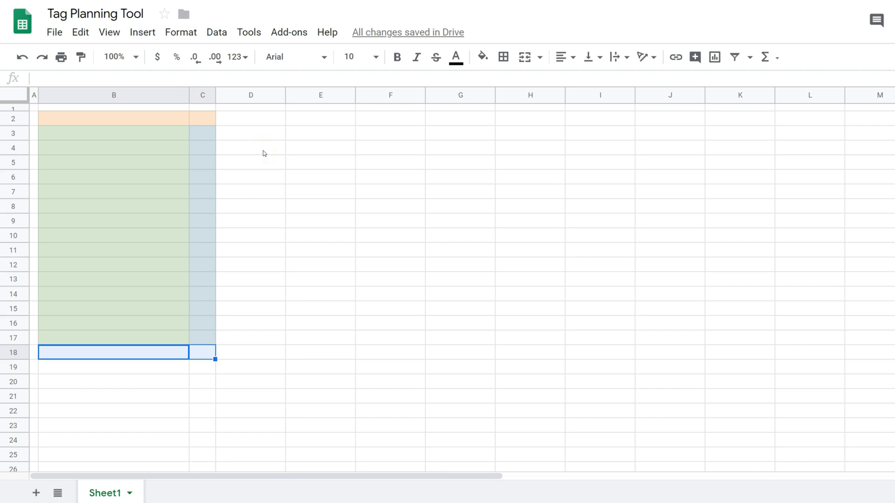
{"action": "left_click", "coordinate": [481, 57]}
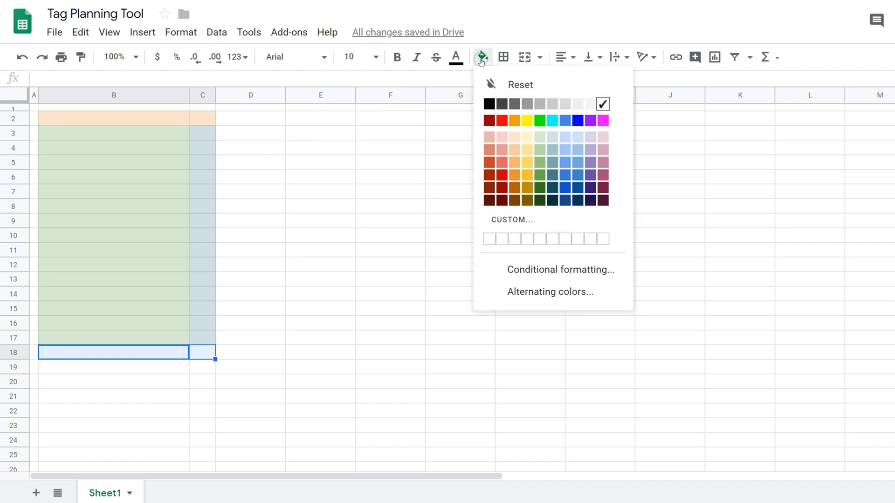
{"action": "left_click", "coordinate": [515, 137]}
{"action": "left_click", "coordinate": [273, 183]}
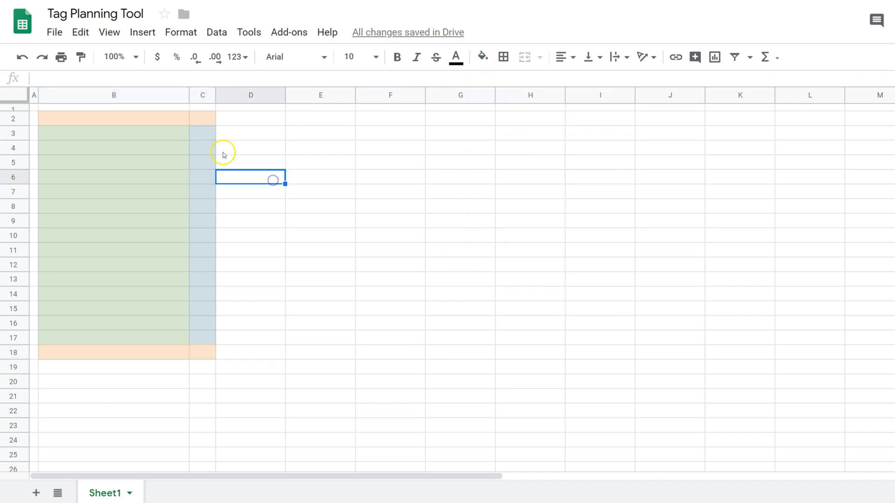
Enter the formula =LEN(B3) in C3 and copy it down through C17.
{"action": "left_click", "coordinate": [207, 135]}
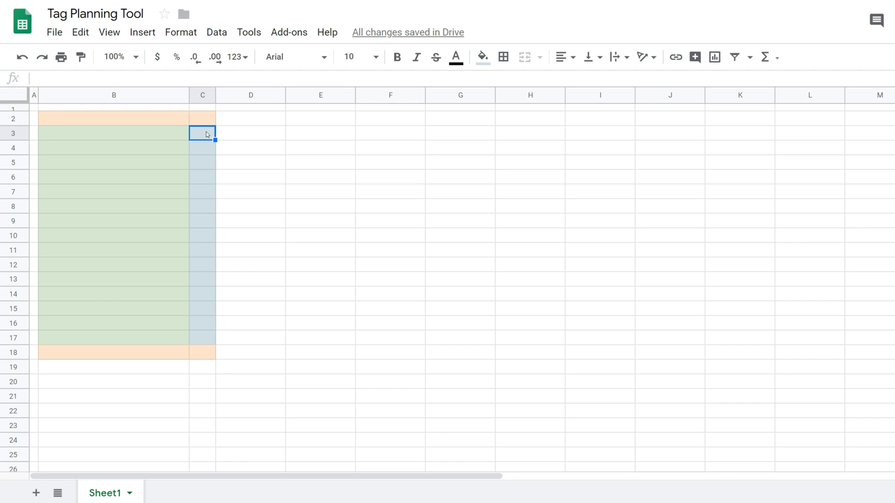
{"action": "type", "text": "=len"}
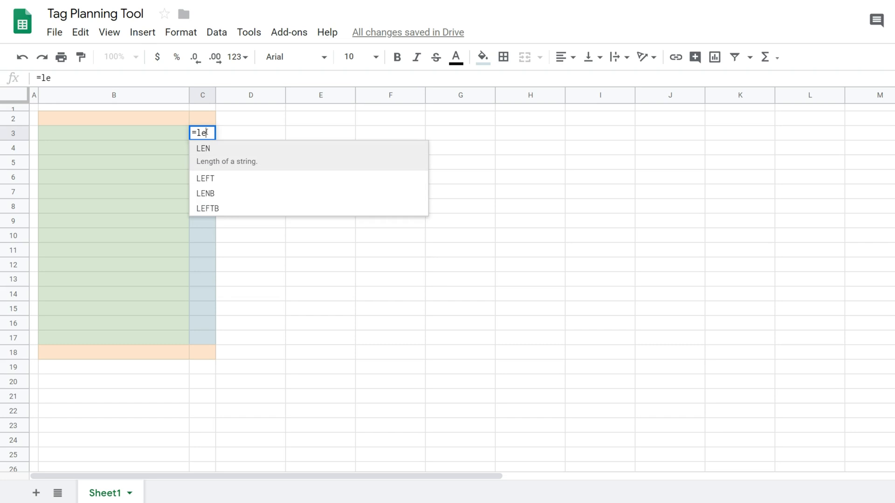
{"action": "left_click", "coordinate": [212, 159]}
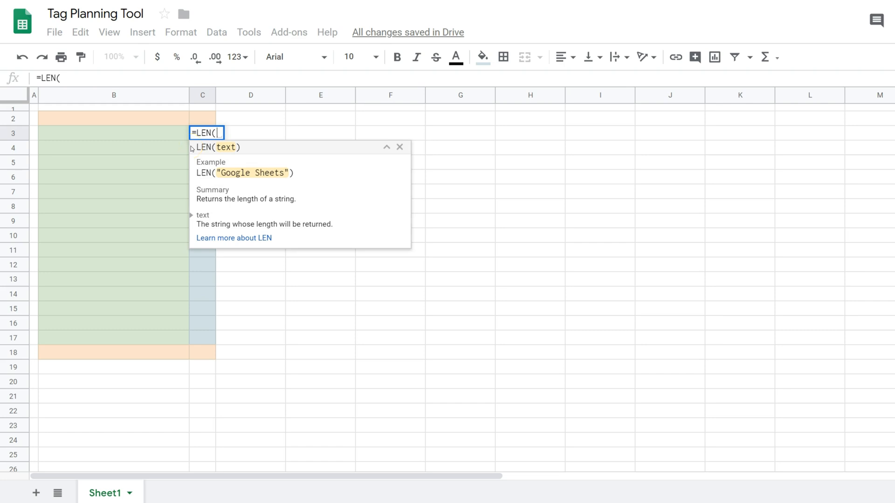
{"action": "left_click", "coordinate": [154, 138]}
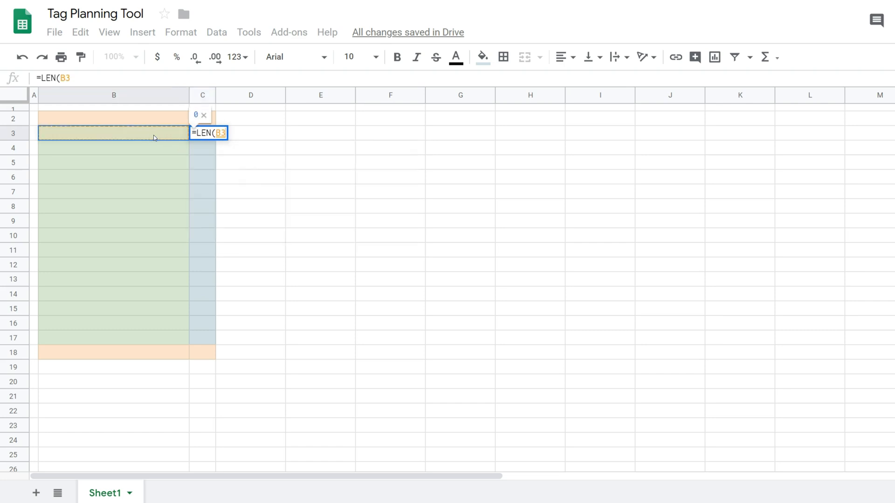
{"action": "key", "text": "Return"}
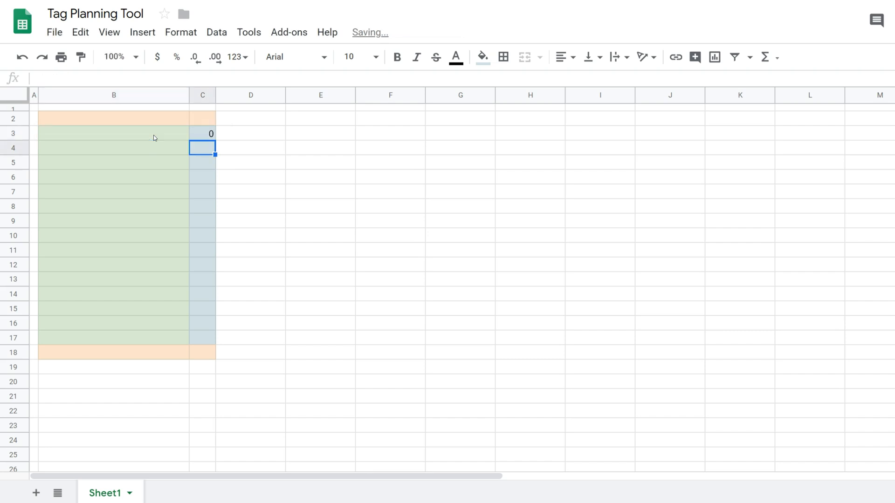
{"action": "left_click", "coordinate": [199, 135]}
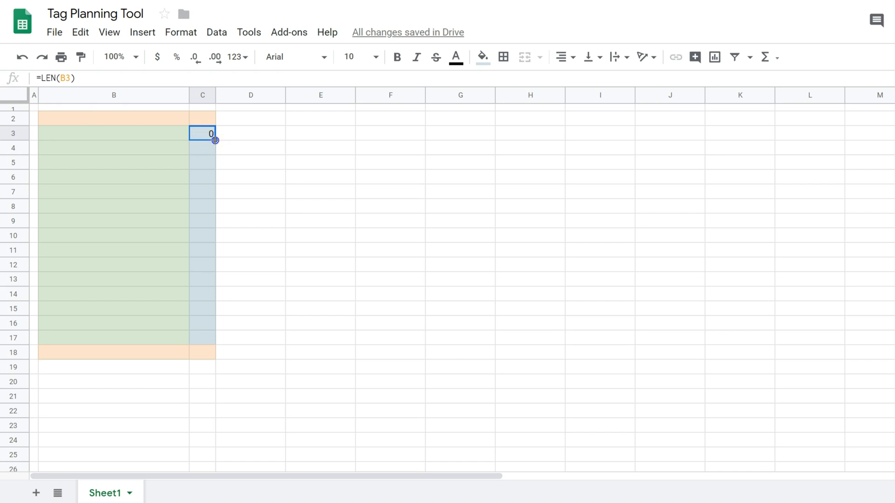
{"action": "left_click_drag", "start_coordinate": [215, 140], "coordinate": [205, 340]}
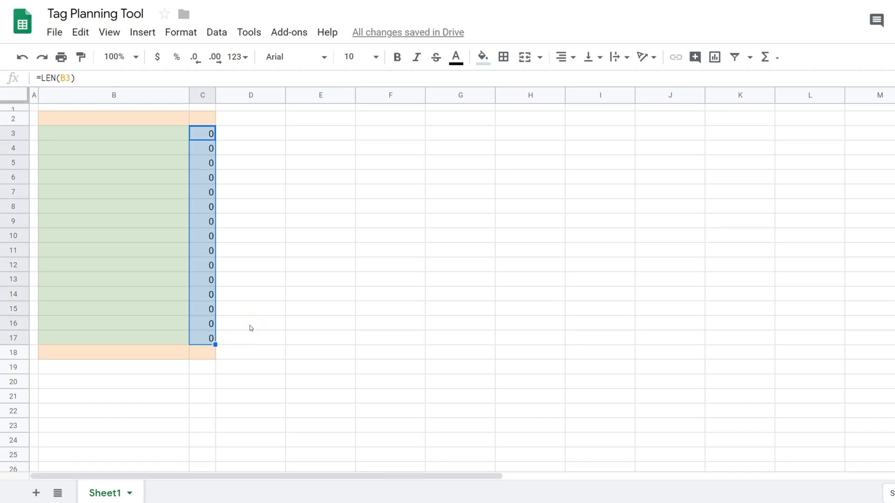
{"action": "left_click", "coordinate": [250, 309]}
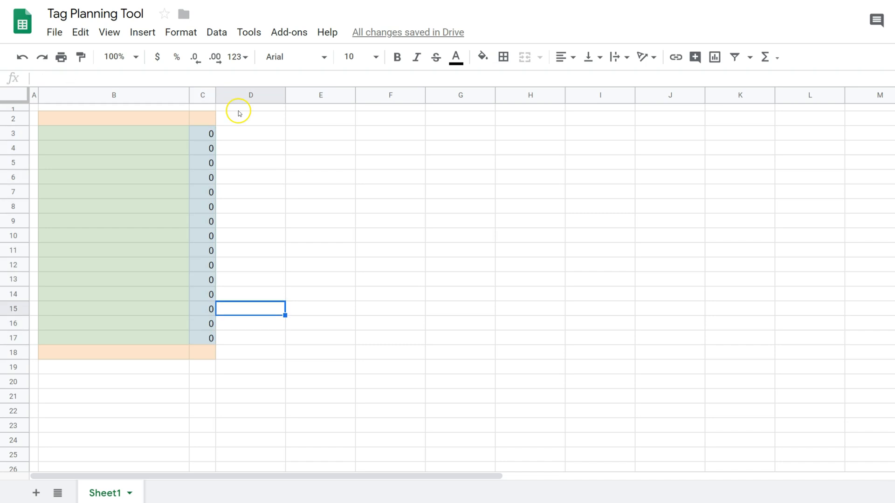
Label B18 "Total" and enter a SUM formula over C3:C17 in C18.
{"action": "left_click", "coordinate": [158, 352]}
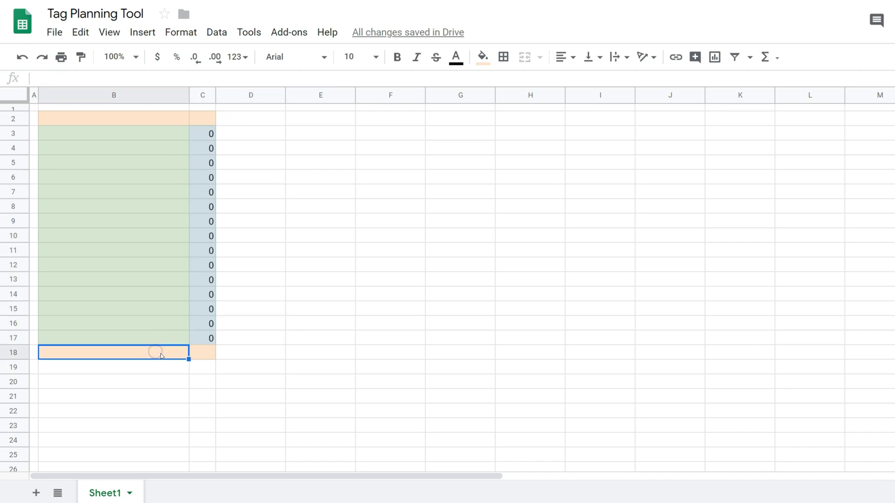
{"action": "type", "text": "Total"}
{"action": "key", "text": "Tab"}
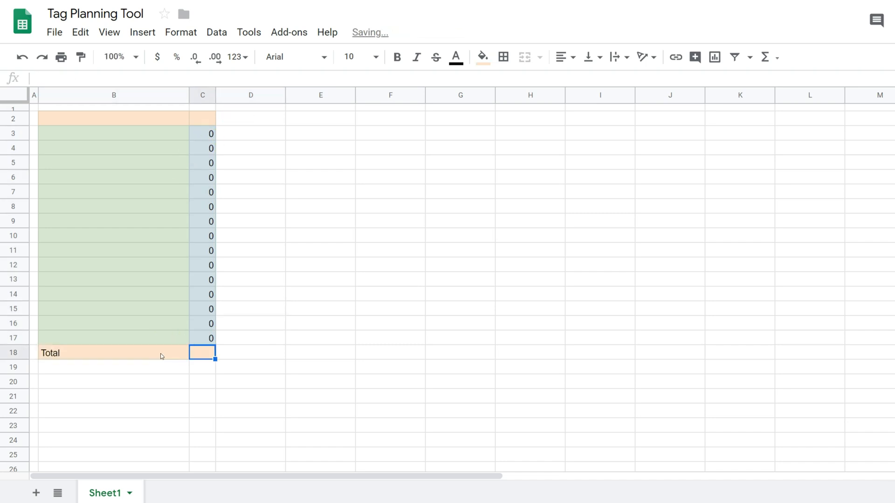
{"action": "type", "text": "=su"}
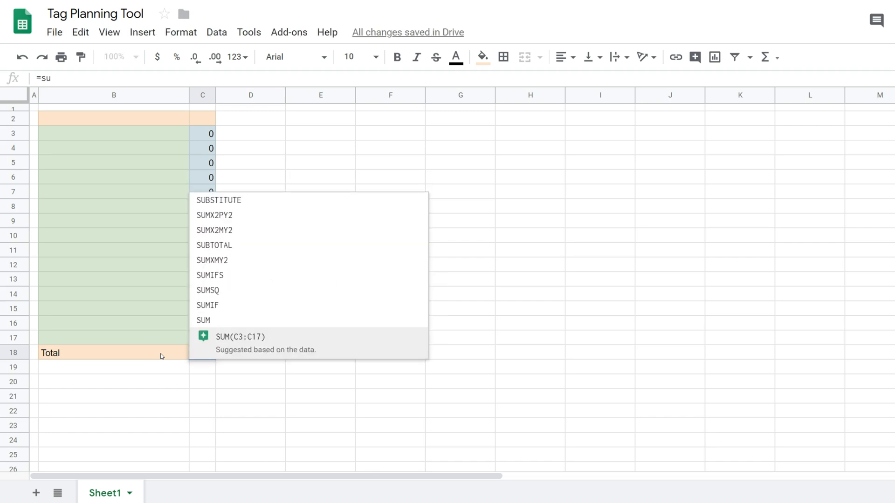
{"action": "type", "text": "m("}
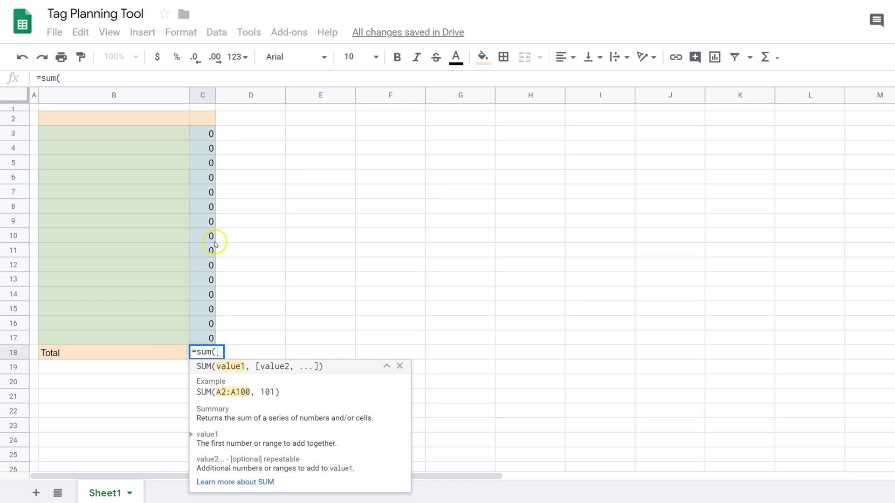
{"action": "left_click_drag", "start_coordinate": [202, 137], "coordinate": [202, 335]}
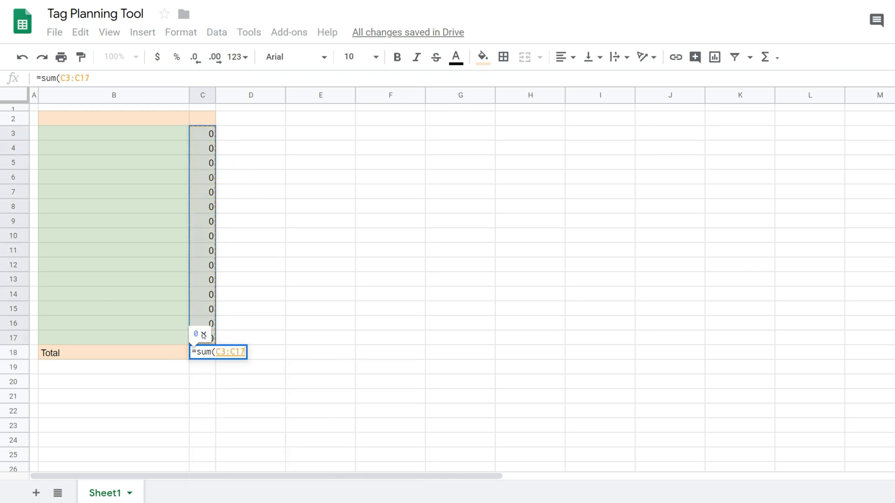
{"action": "key", "text": "Return"}
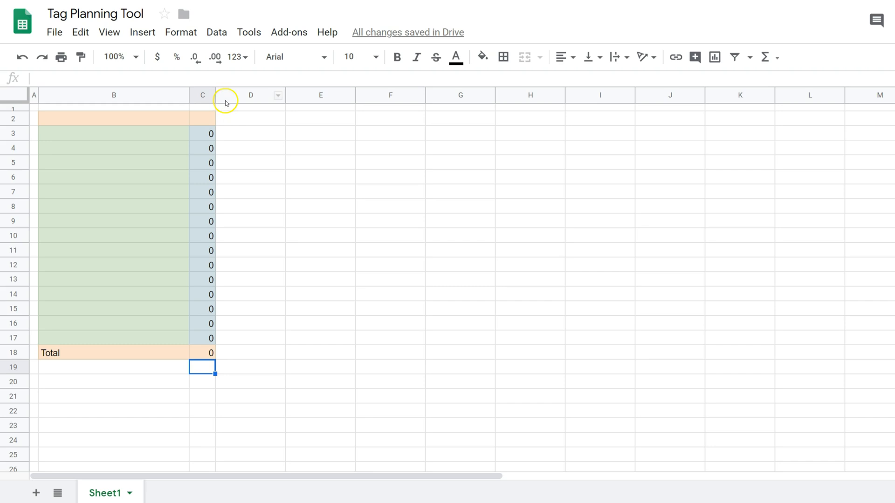
Copy columns B and C and paste them into columns D and E.
{"action": "left_click", "coordinate": [142, 96]}
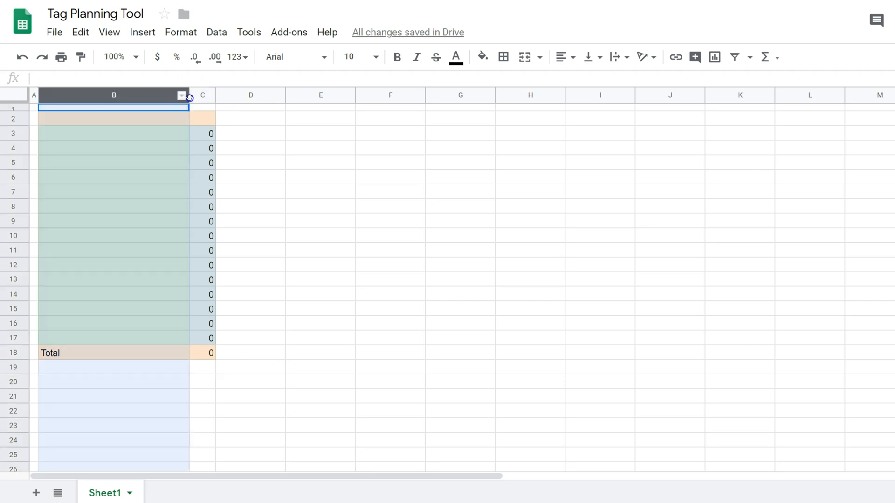
{"action": "left_click", "coordinate": [196, 97], "text": "shift"}
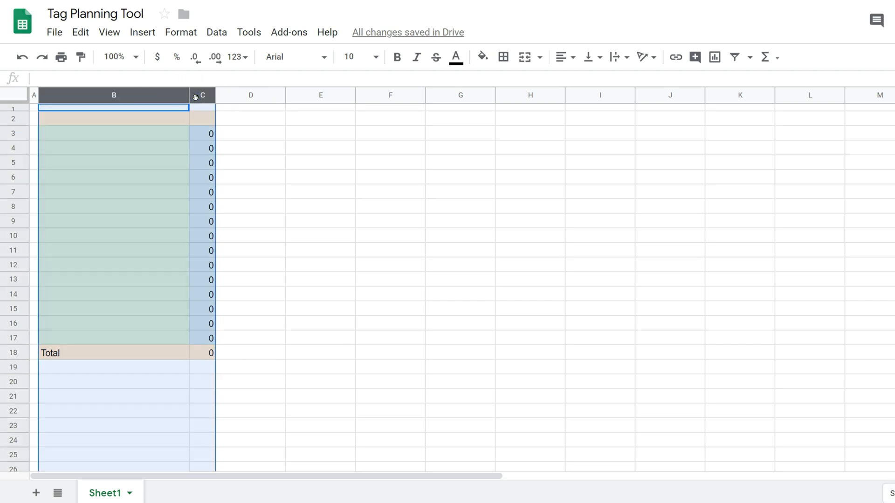
{"action": "key", "text": "ctrl+c"}
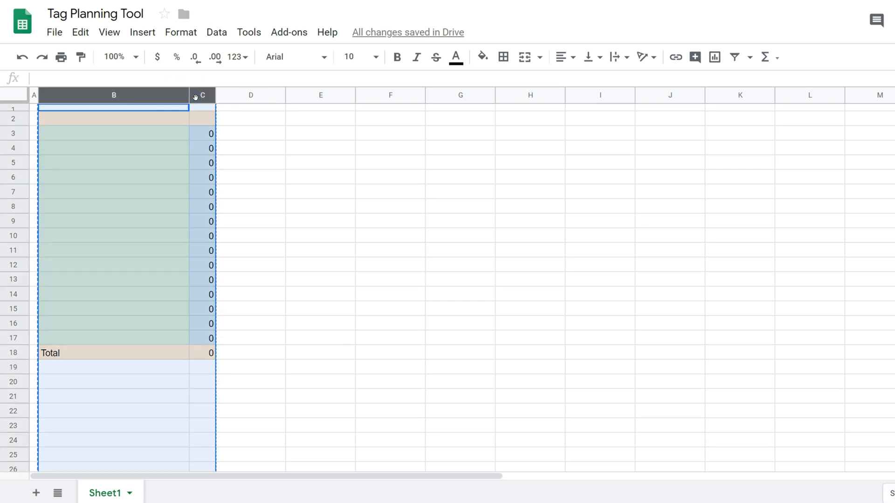
{"action": "left_click", "coordinate": [253, 97]}
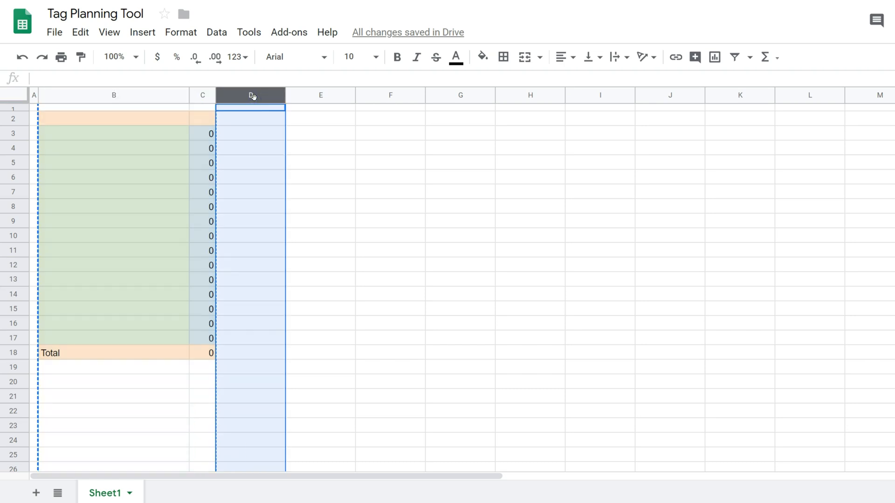
{"action": "key", "text": "ctrl+v"}
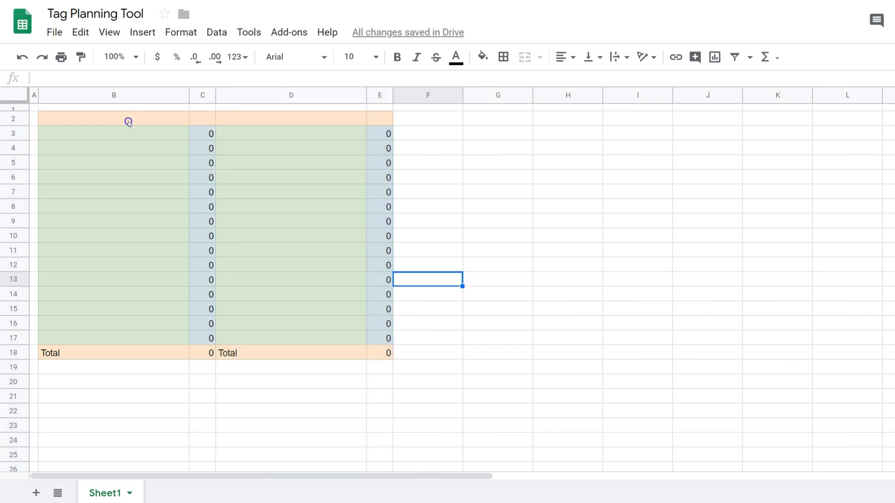
Enter the row 2 headers: "Channel Tag" in B2, "Len" in C2, "Video Tag" in D2 and "Len" in E2.
{"action": "left_click", "coordinate": [129, 122]}
{"action": "type", "text": "Channel"}
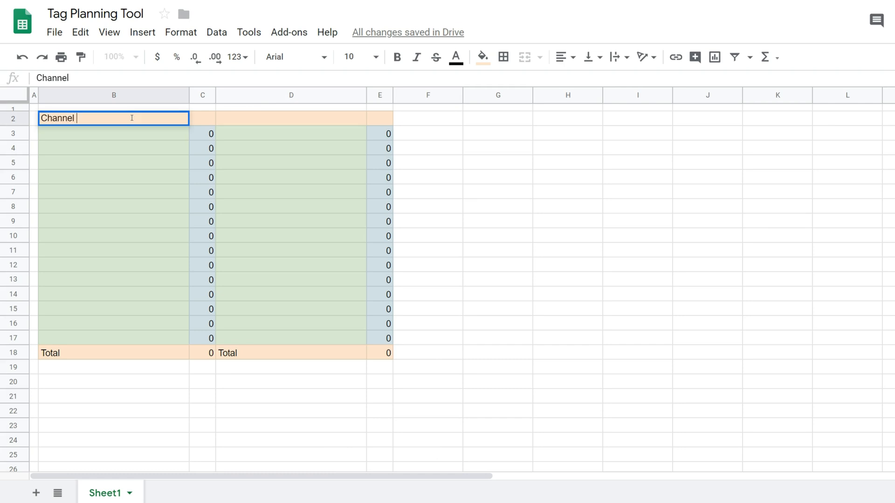
{"action": "type", "text": " Tag"}
{"action": "key", "text": "Tab"}
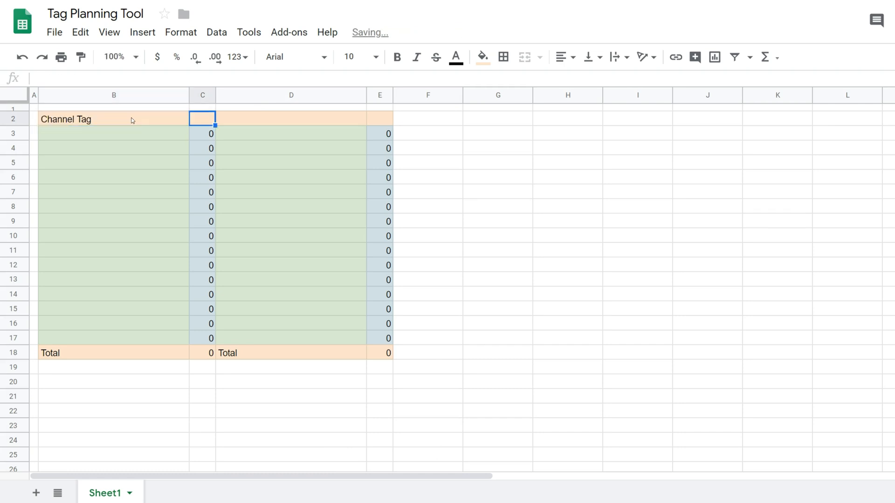
{"action": "type", "text": "Len"}
{"action": "key", "text": "Tab"}
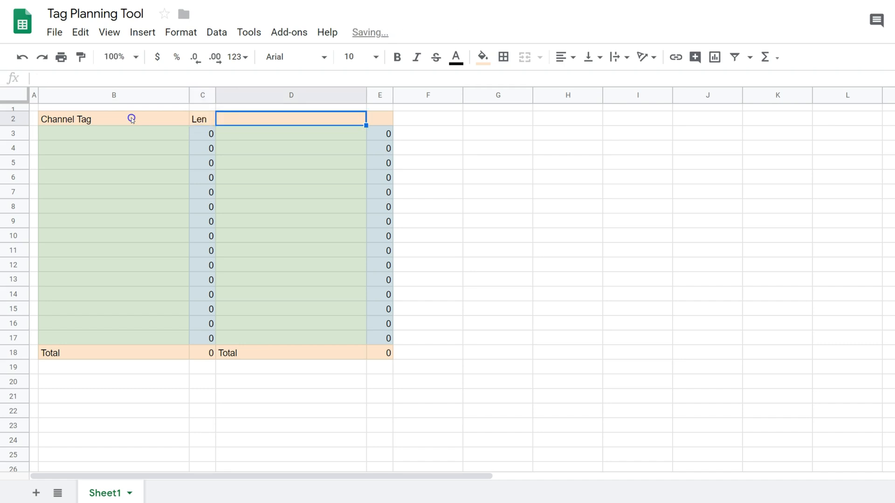
{"action": "type", "text": "Vide"}
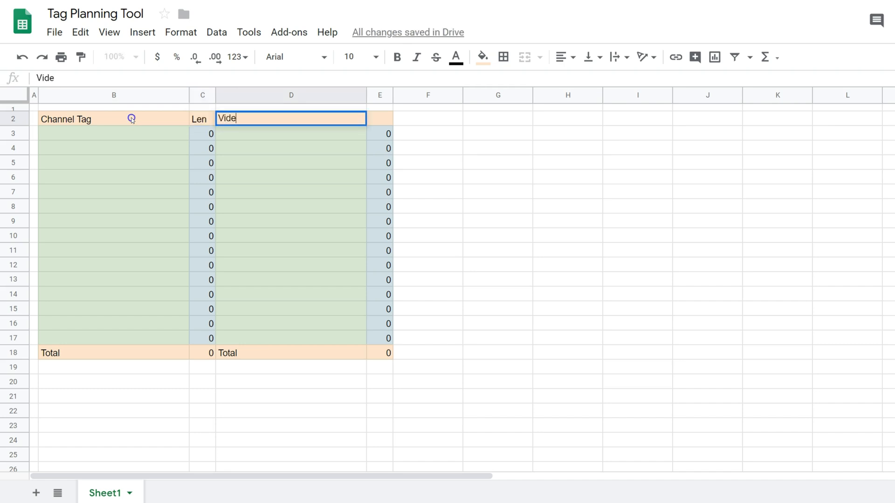
{"action": "type", "text": "o Tag"}
{"action": "key", "text": "Tab"}
{"action": "type", "text": "Len"}
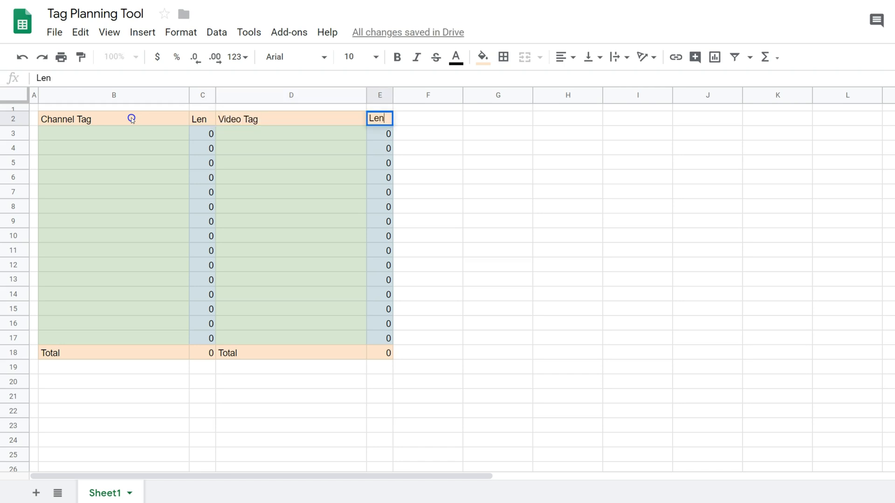
{"action": "key", "text": "Return"}
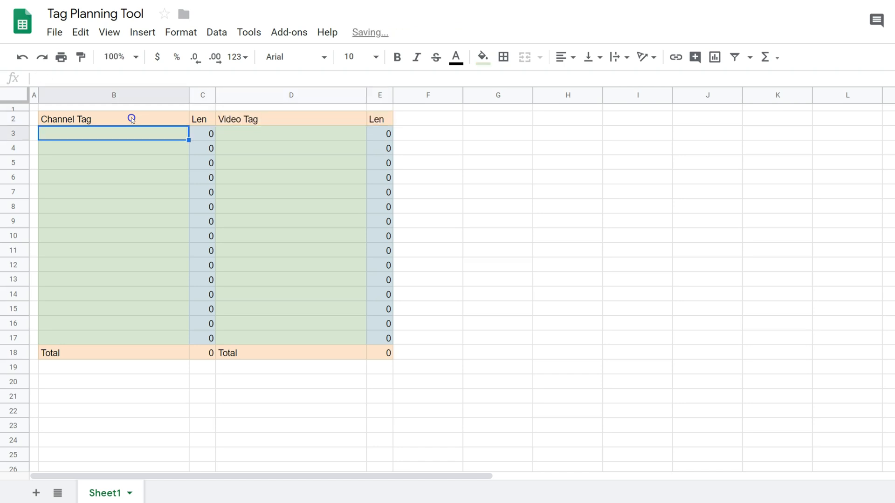
Make the header cells B2:E2 bold and centre them horizontally.
{"action": "left_click_drag", "start_coordinate": [131, 119], "coordinate": [376, 119]}
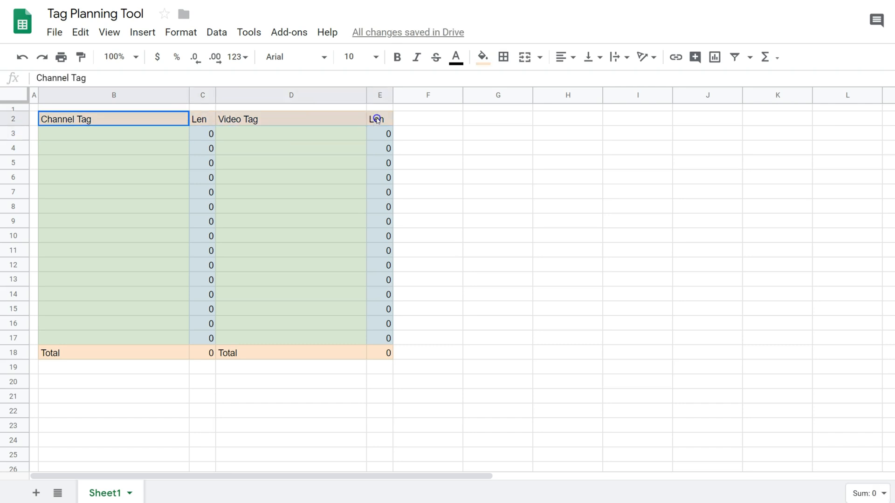
{"action": "left_click", "coordinate": [398, 57]}
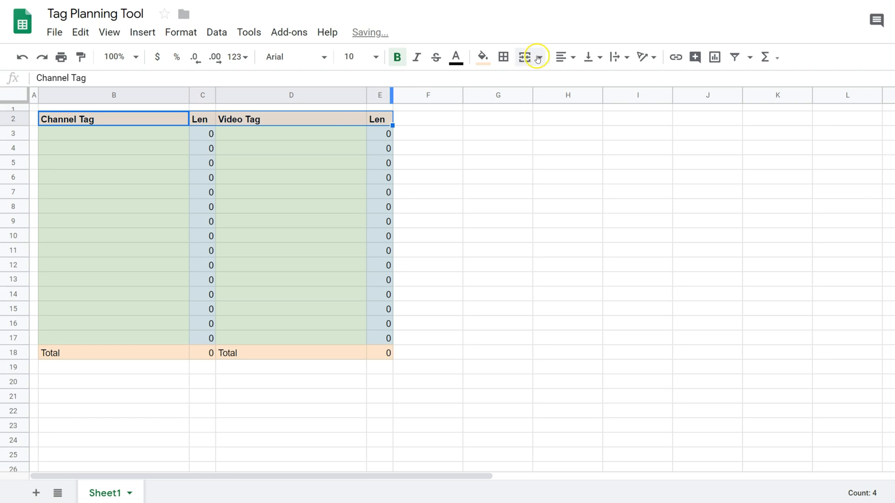
{"action": "left_click", "coordinate": [565, 57]}
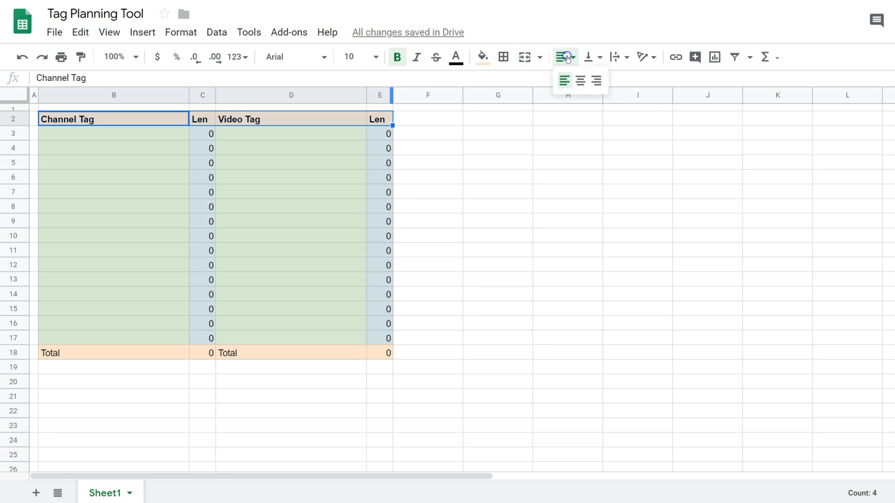
{"action": "left_click", "coordinate": [581, 81]}
{"action": "left_click", "coordinate": [445, 368]}
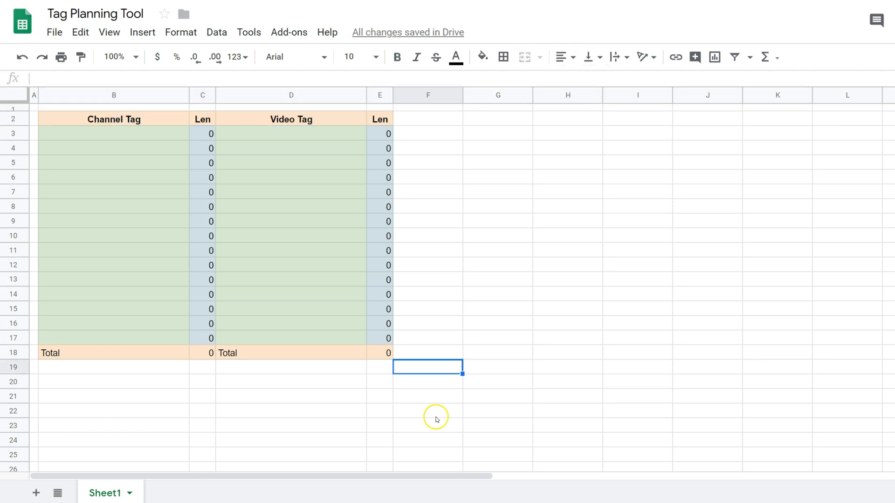
Label B19 "Grand Total" and fill B19:C19 with the same light green as the tag columns.
{"action": "left_click", "coordinate": [146, 373]}
{"action": "type", "text": "Grand Total"}
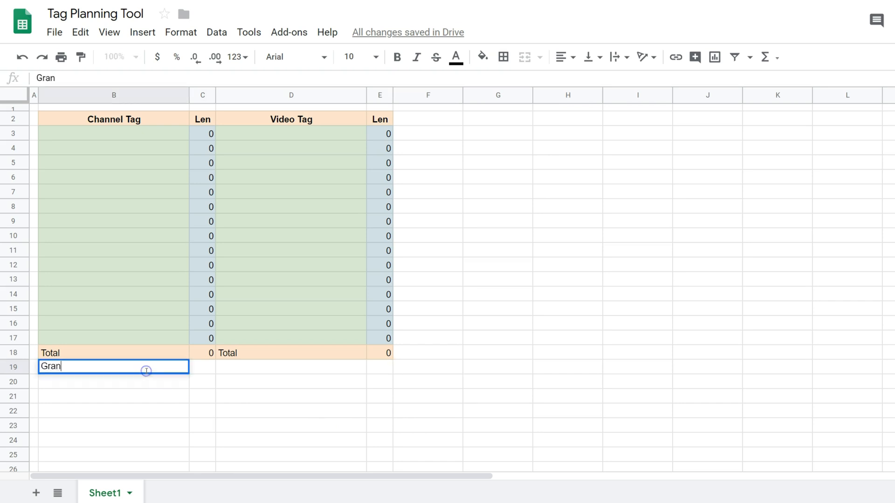
{"action": "key", "text": "Return"}
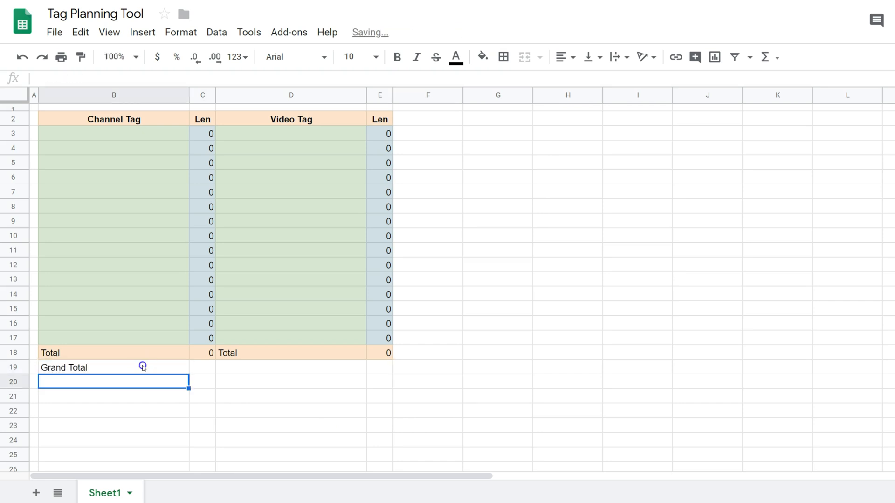
{"action": "left_click_drag", "start_coordinate": [140, 368], "coordinate": [202, 368]}
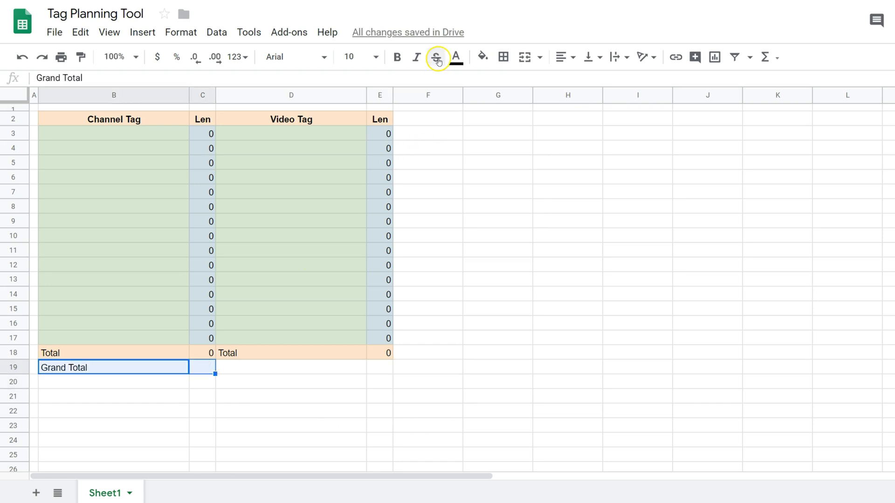
{"action": "left_click", "coordinate": [482, 56]}
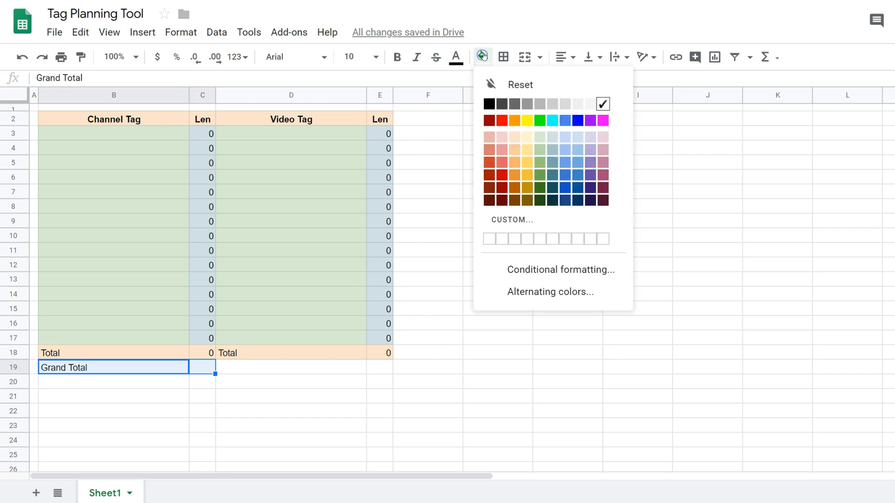
{"action": "left_click", "coordinate": [539, 137]}
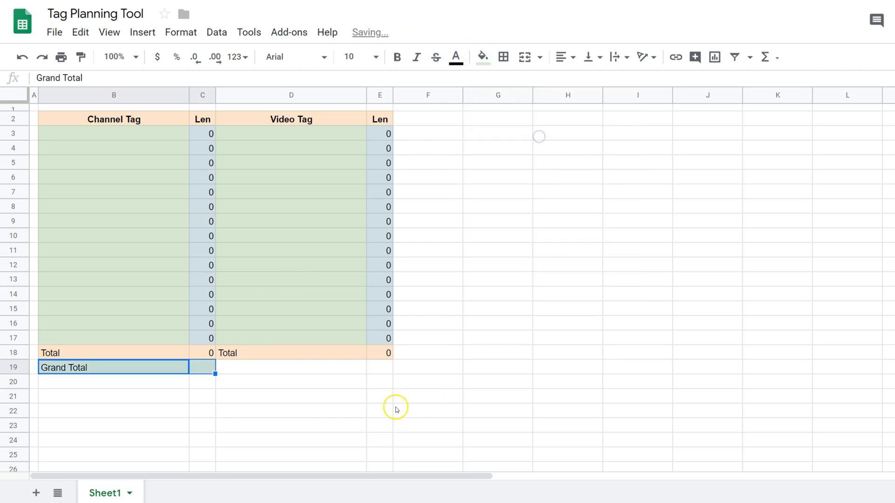
Enter a SUM formula in C19 that adds the two column totals, C18 and E18.
{"action": "left_click", "coordinate": [201, 366]}
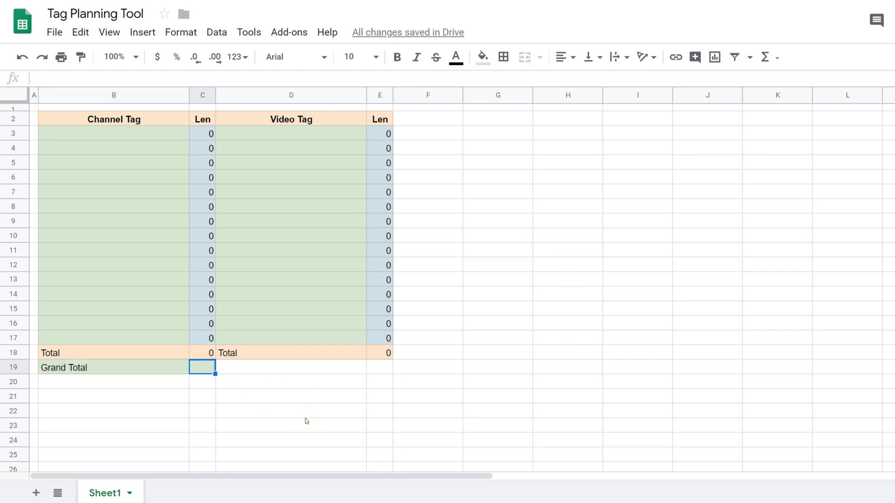
{"action": "type", "text": "=sum"}
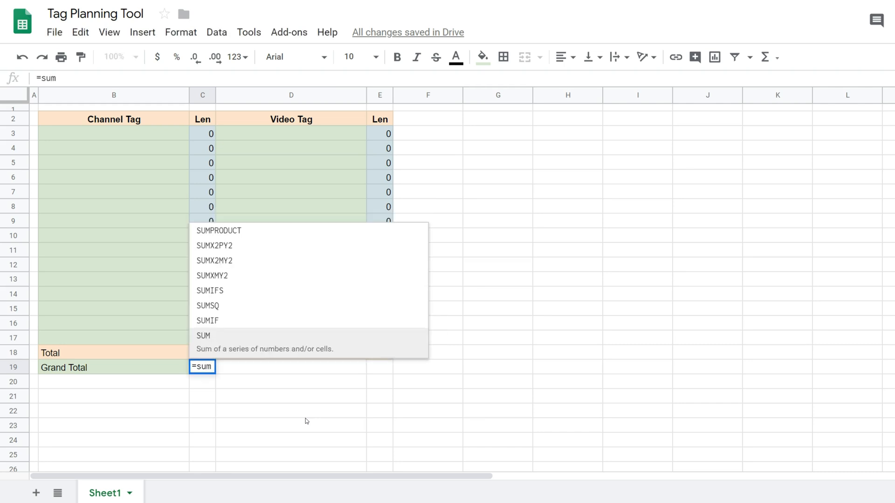
{"action": "type", "text": "("}
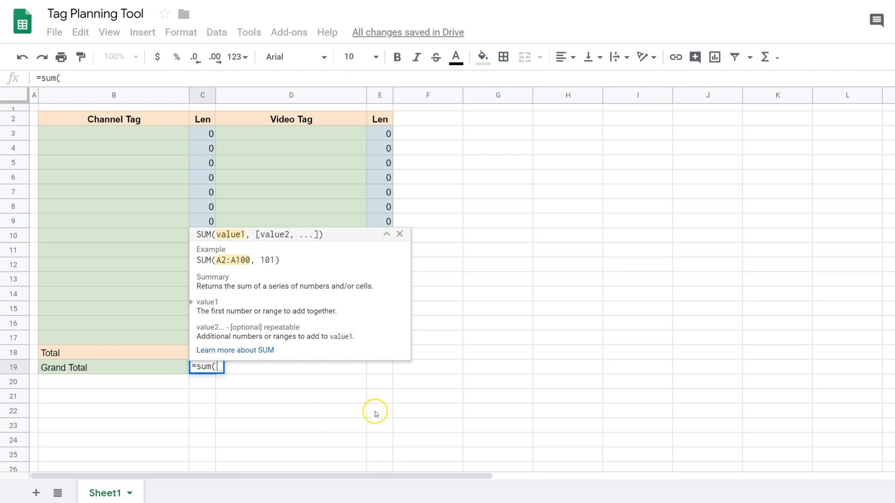
{"action": "left_click", "coordinate": [328, 401]}
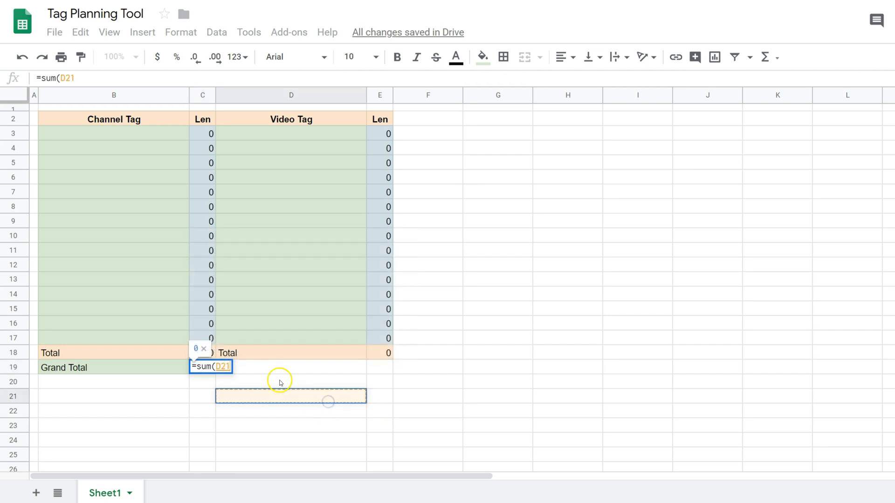
{"action": "left_click", "coordinate": [213, 354]}
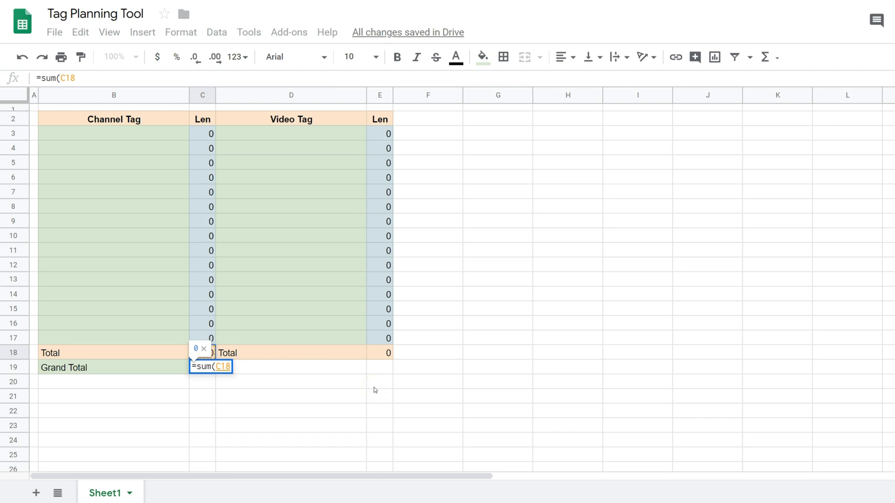
{"action": "type", "text": ","}
{"action": "left_click", "coordinate": [383, 356]}
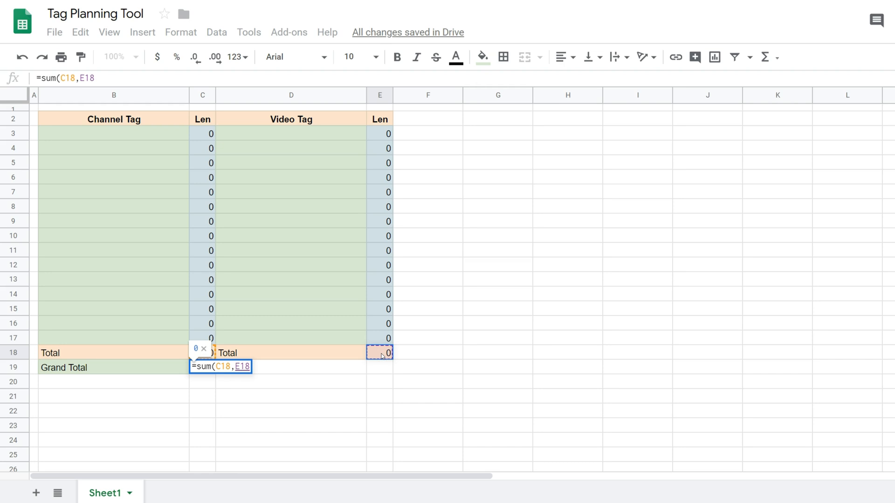
{"action": "key", "text": "Return"}
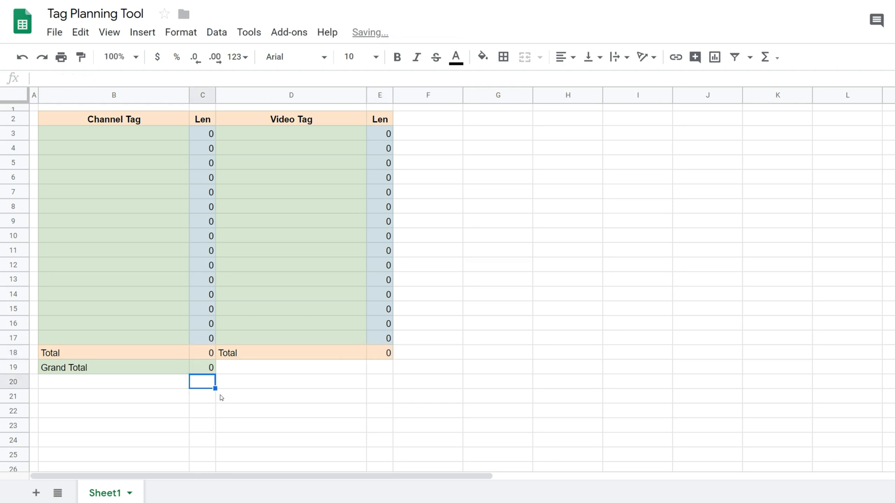
{"action": "left_click", "coordinate": [220, 396]}
Label B20 "Characters Left" and fill B20:C20 with the same light orange as the header row.
{"action": "left_click", "coordinate": [150, 381]}
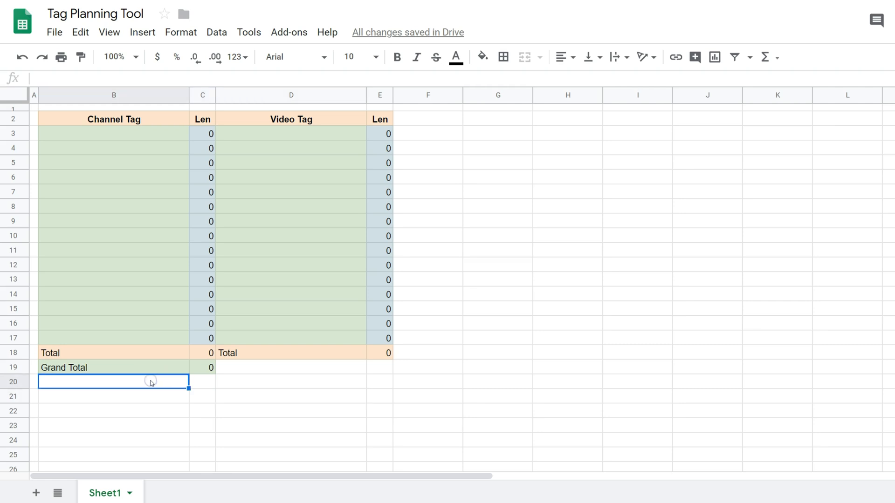
{"action": "type", "text": "Characters Left"}
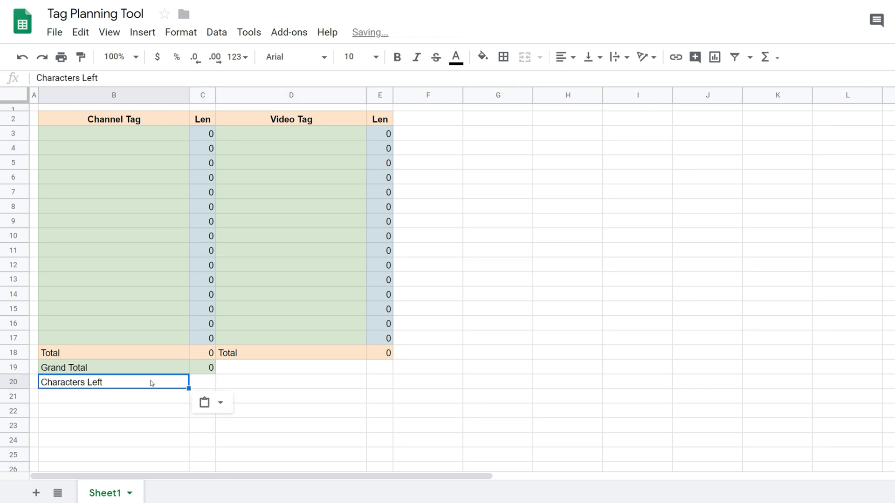
{"action": "left_click", "coordinate": [192, 382], "text": "shift"}
{"action": "left_click", "coordinate": [483, 57]}
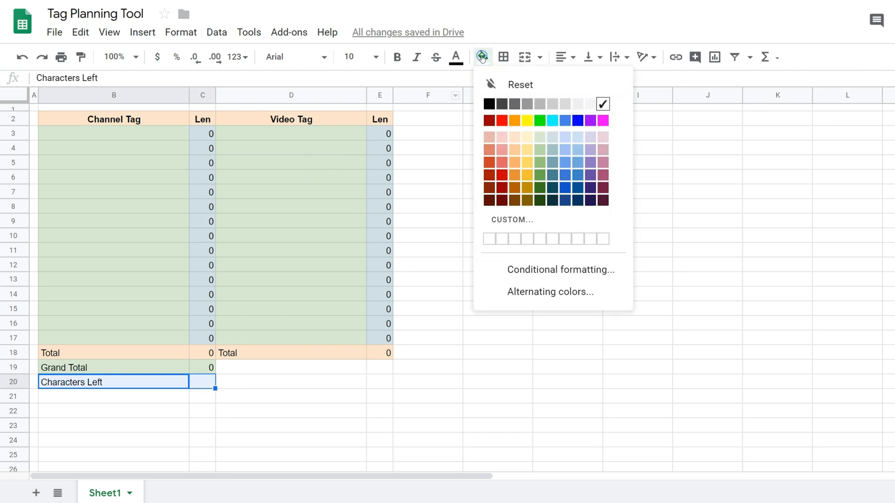
{"action": "left_click", "coordinate": [514, 138]}
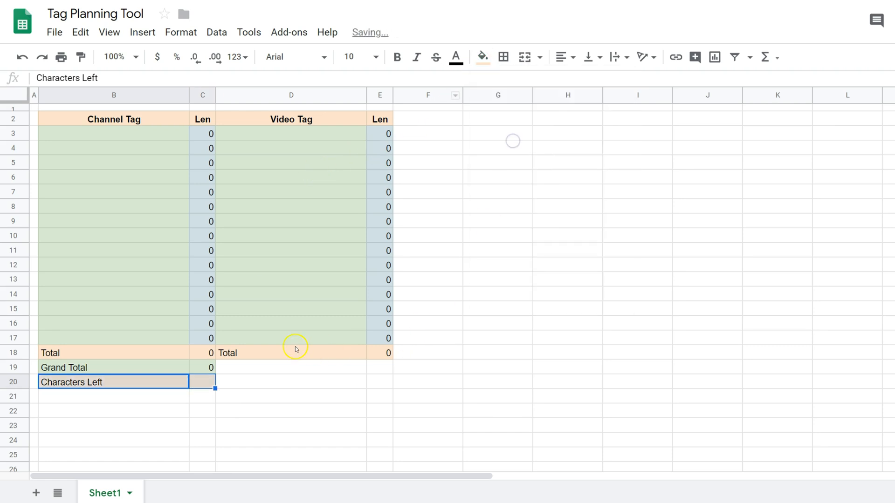
Begin a formula in C20, beside Characters Left, that subtracts the grand total in C19 from 500.
{"action": "left_click", "coordinate": [200, 386]}
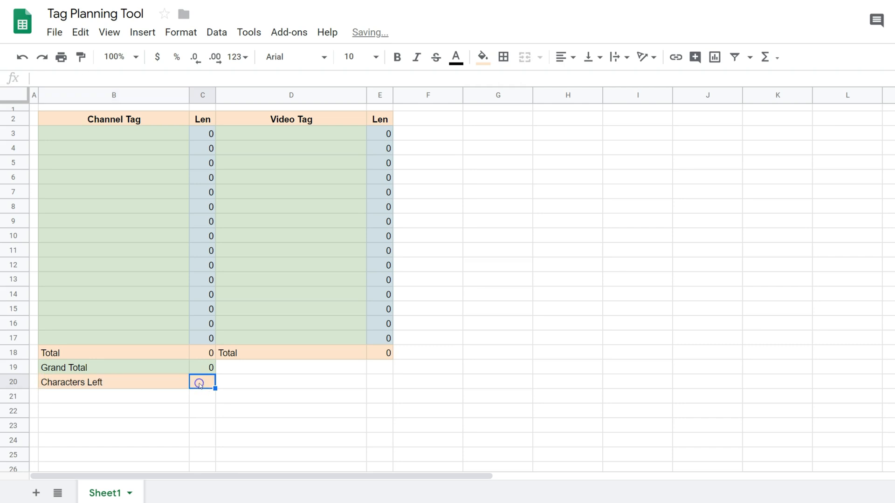
{"action": "left_click", "coordinate": [222, 413]}
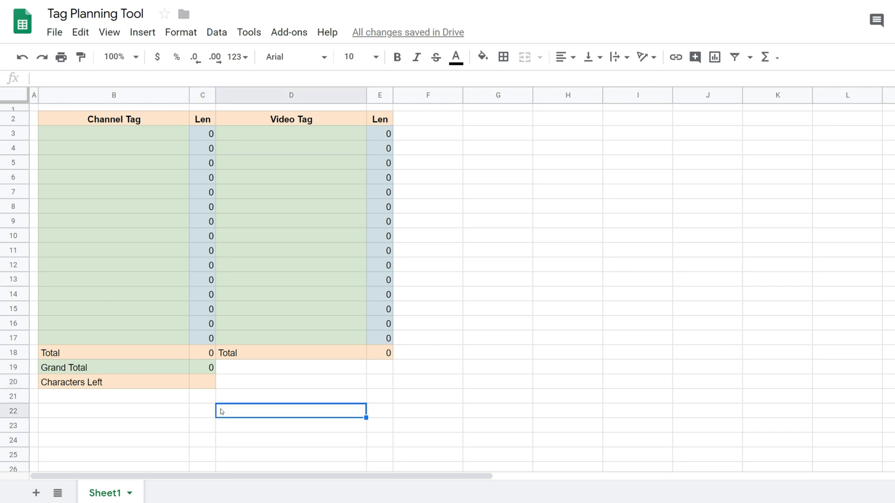
{"action": "left_click", "coordinate": [208, 387]}
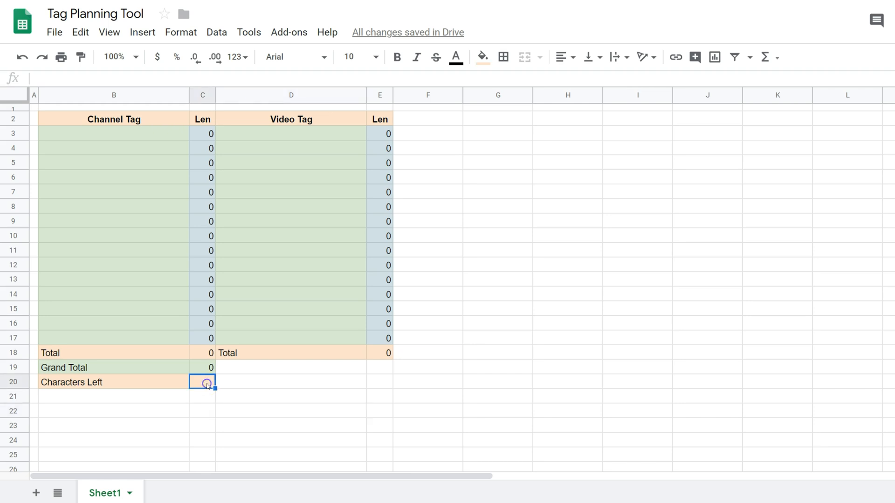
{"action": "left_click", "coordinate": [181, 80]}
{"action": "type", "text": "="}
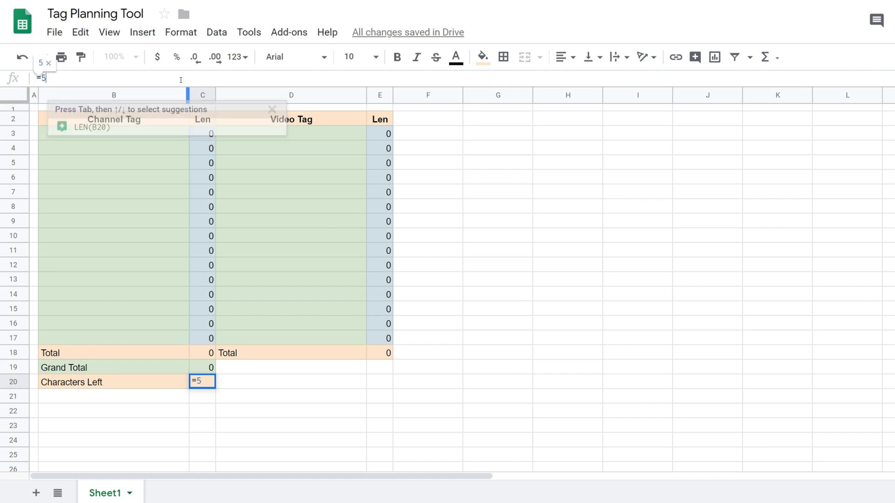
{"action": "type", "text": "500"}
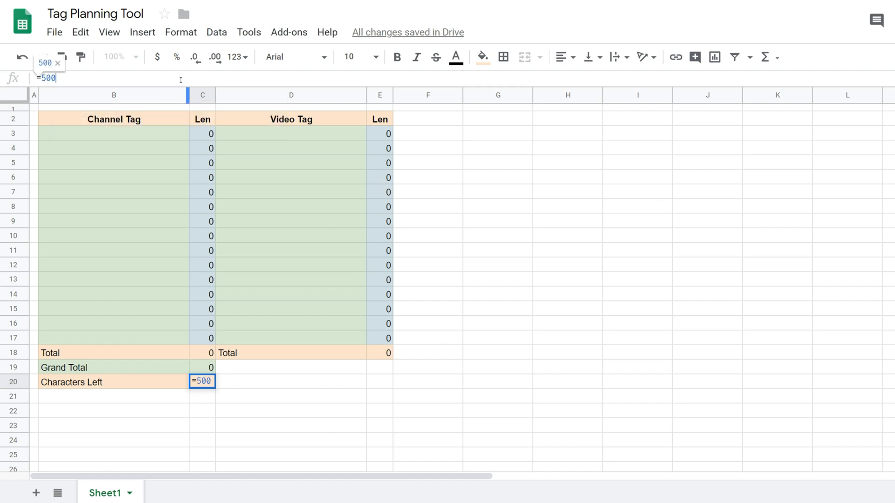
{"action": "type", "text": "-"}
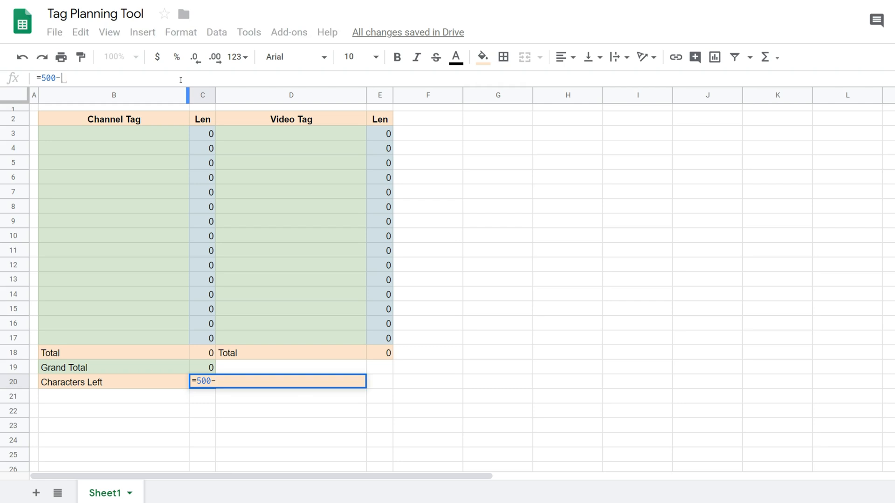
{"action": "left_click", "coordinate": [196, 366]}
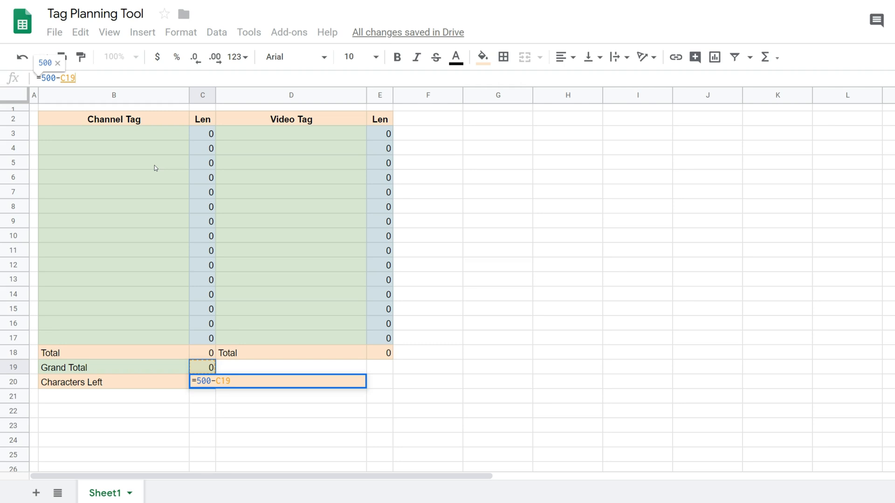
Extend the C20 formula to also subtract a COUNTA of the video tags D3:D17 and channel tags B3:B17.
{"action": "type", "text": "-"}
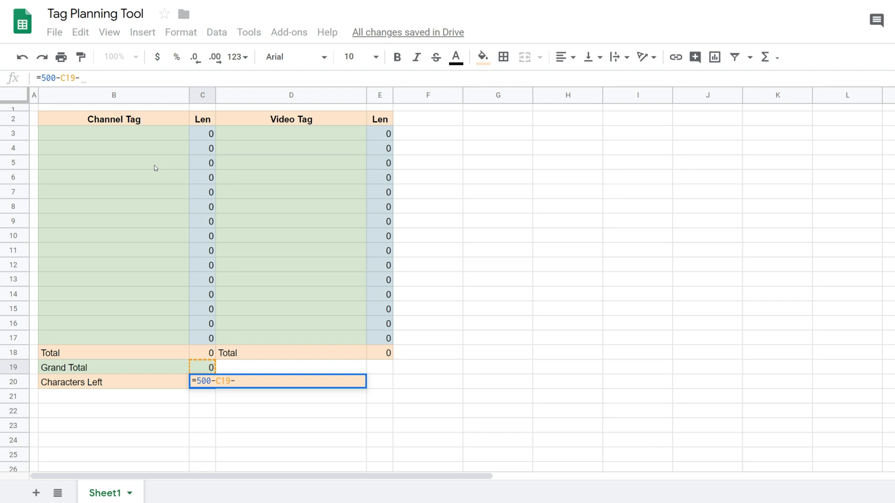
{"action": "left_click", "coordinate": [113, 81]}
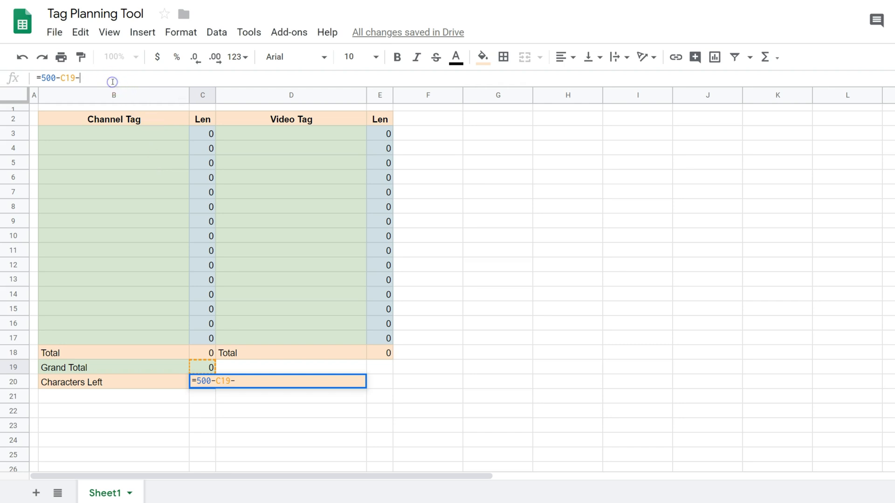
{"action": "type", "text": "count"}
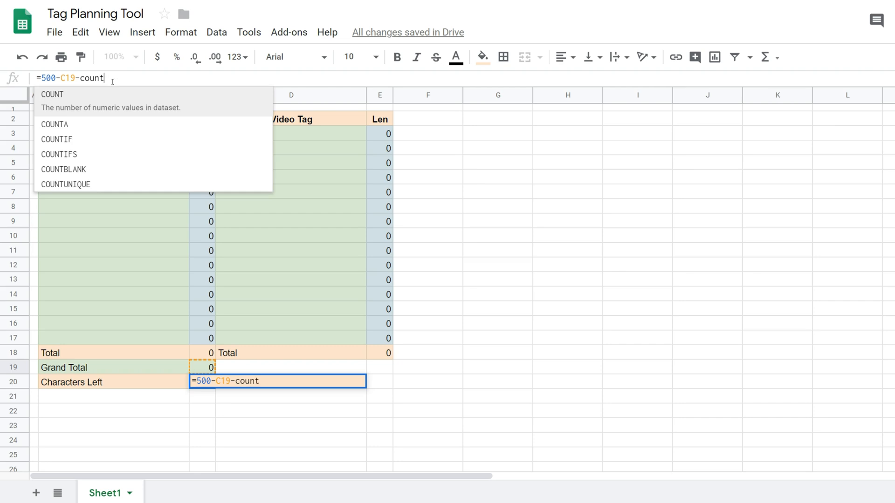
{"action": "type", "text": "a("}
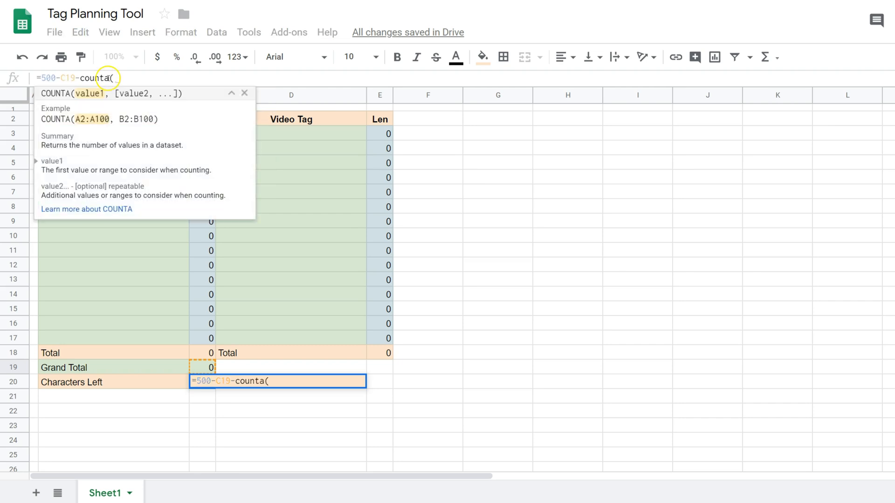
{"action": "left_click_drag", "start_coordinate": [306, 134], "coordinate": [305, 334]}
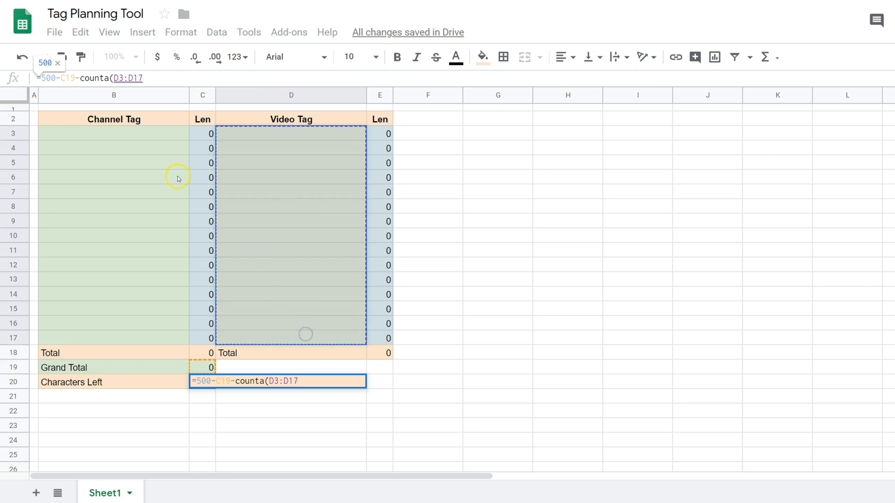
{"action": "type", "text": ","}
{"action": "left_click_drag", "start_coordinate": [151, 136], "coordinate": [148, 334]}
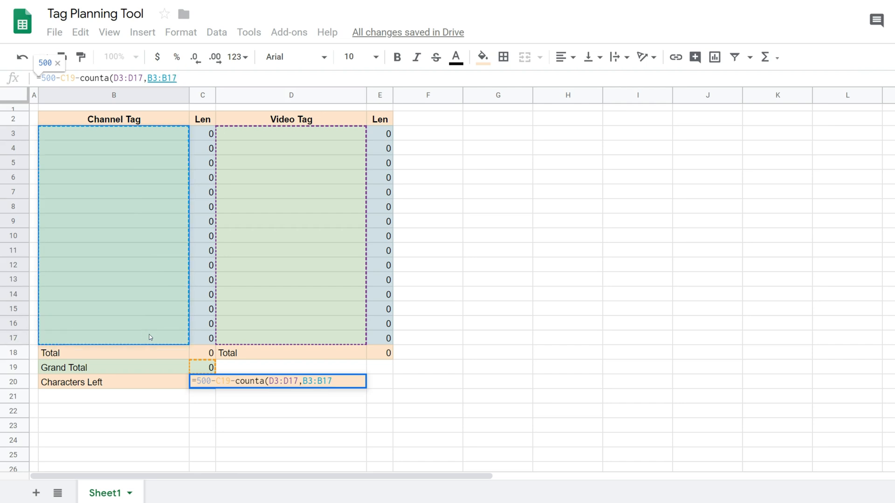
{"action": "key", "text": "Return"}
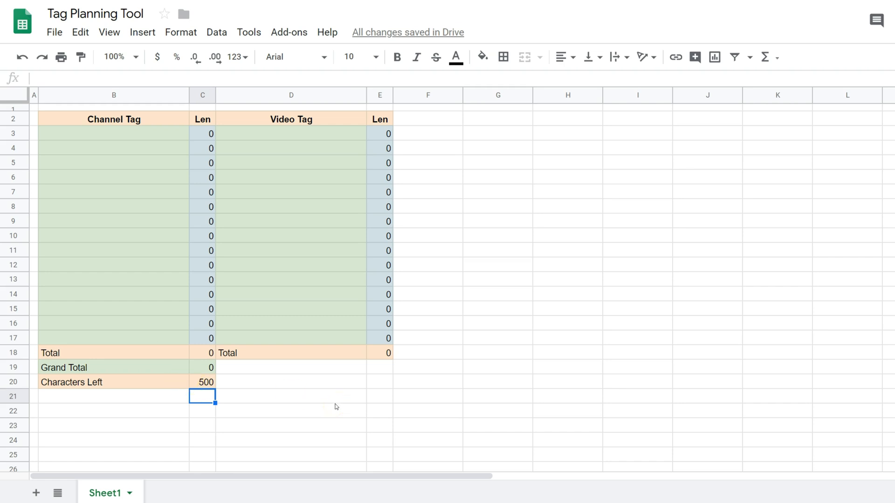
Enter the channel tag "google sheets" in B3 and check its length, the totals and the characters left.
{"action": "left_click", "coordinate": [112, 133]}
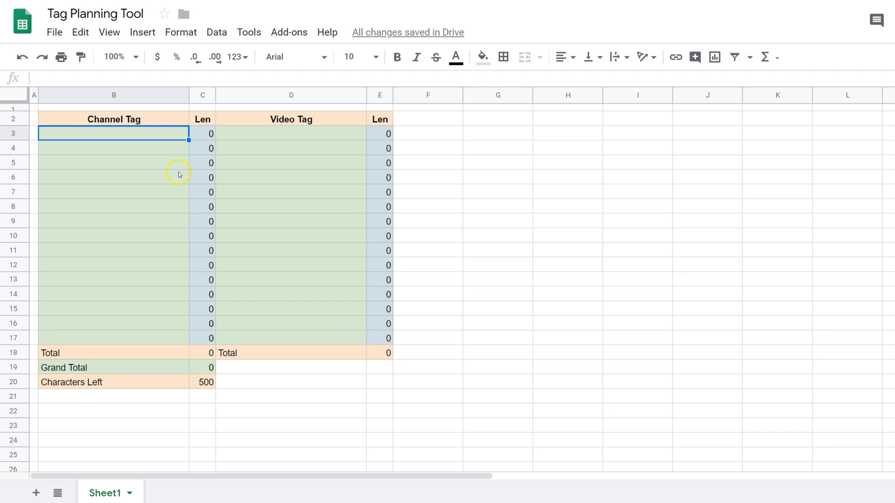
{"action": "left_click", "coordinate": [133, 134]}
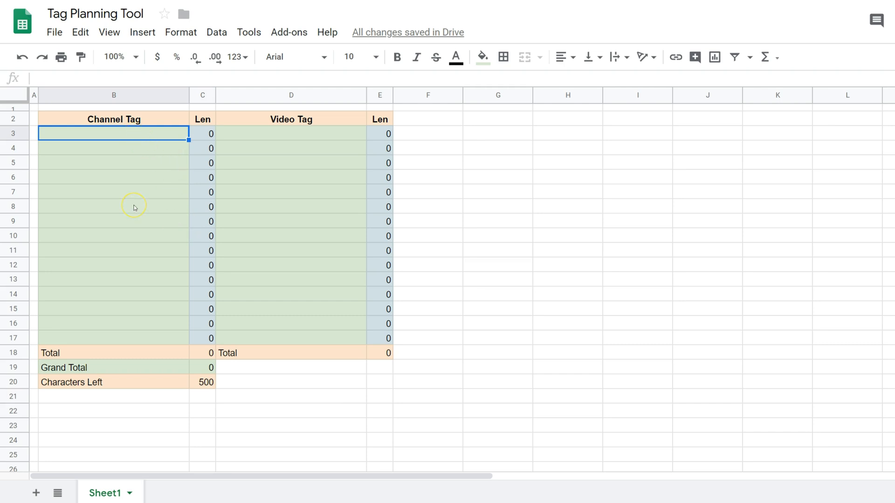
{"action": "type", "text": "google sheets"}
{"action": "key", "text": "Return"}
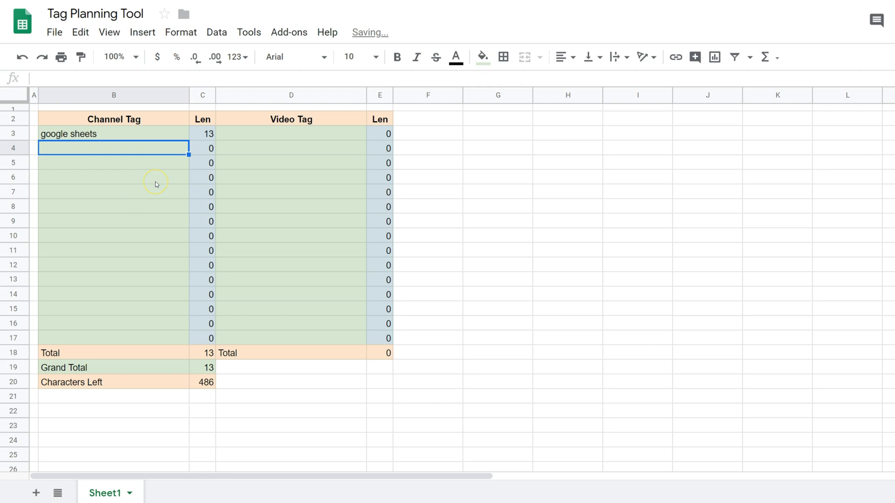
{"action": "left_click", "coordinate": [199, 137]}
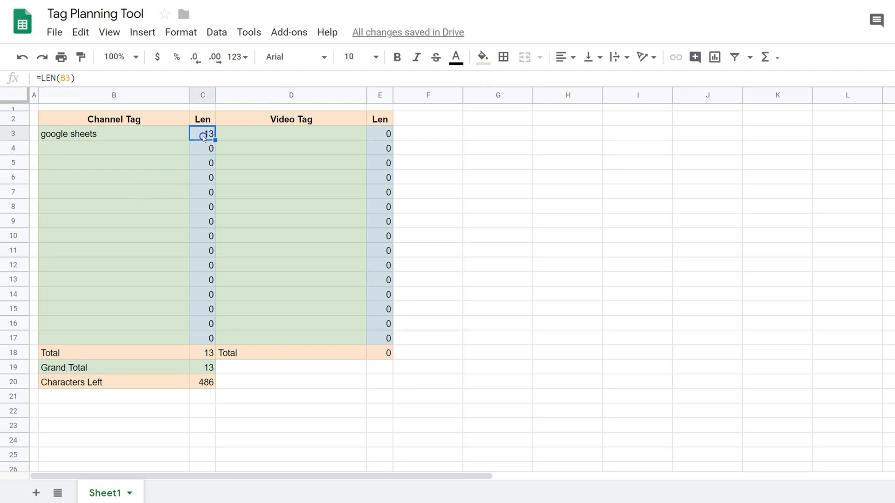
{"action": "left_click", "coordinate": [205, 351]}
{"action": "left_click", "coordinate": [205, 367]}
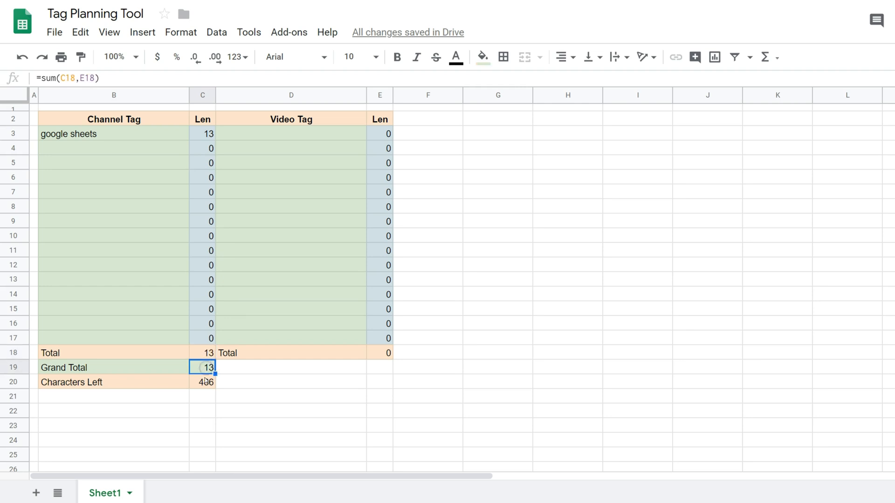
{"action": "left_click", "coordinate": [204, 382]}
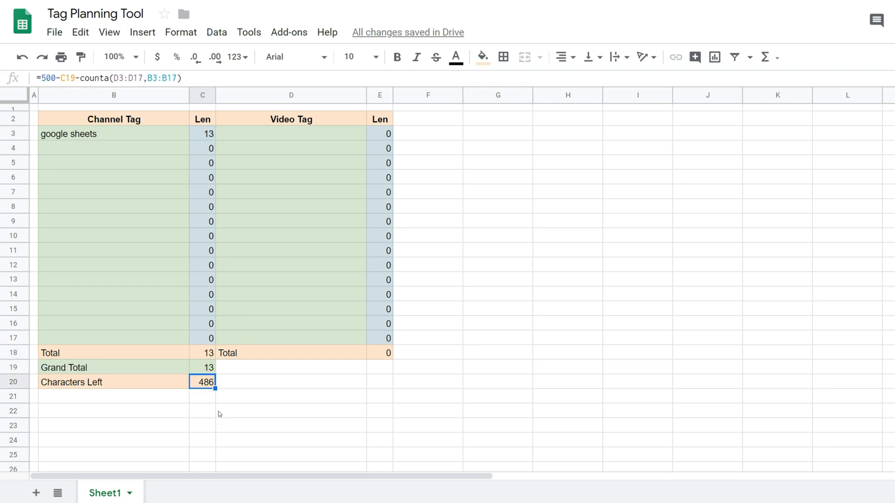
Enter the channel tags "google excel", "google docs" and "spreadsheetweb" in B4:B6.
{"action": "left_click", "coordinate": [155, 152]}
{"action": "type", "text": "google excel"}
{"action": "key", "text": "Return"}
{"action": "type", "text": "google docs"}
{"action": "key", "text": "Return"}
{"action": "type", "text": "spreadsh"}
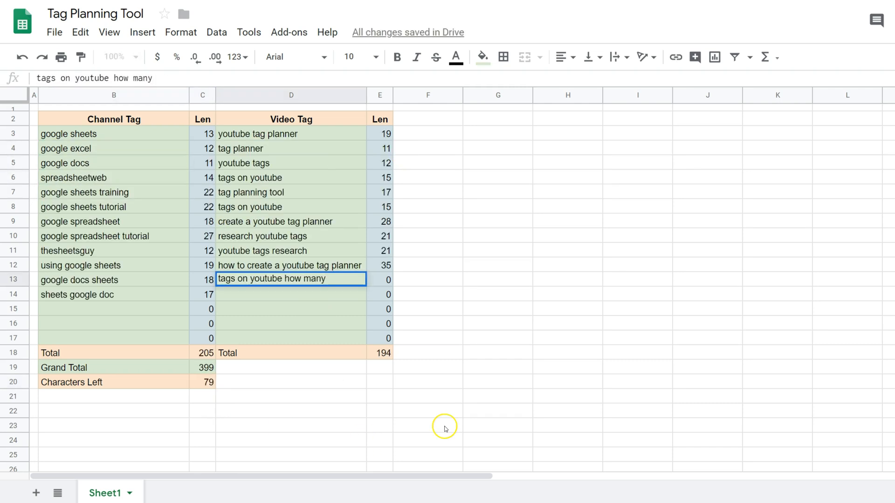
Complete the video tags with "tags on youtube how many" in D13 and "creating a planner for youtube tags" in D14.
{"action": "key", "text": "Return"}
{"action": "type", "text": "creating a planner for youtube tags"}
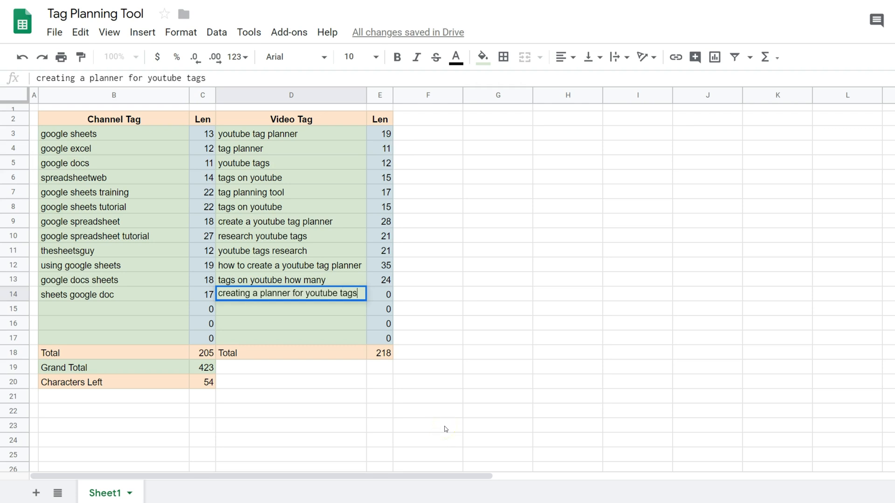
{"action": "key", "text": "Return"}
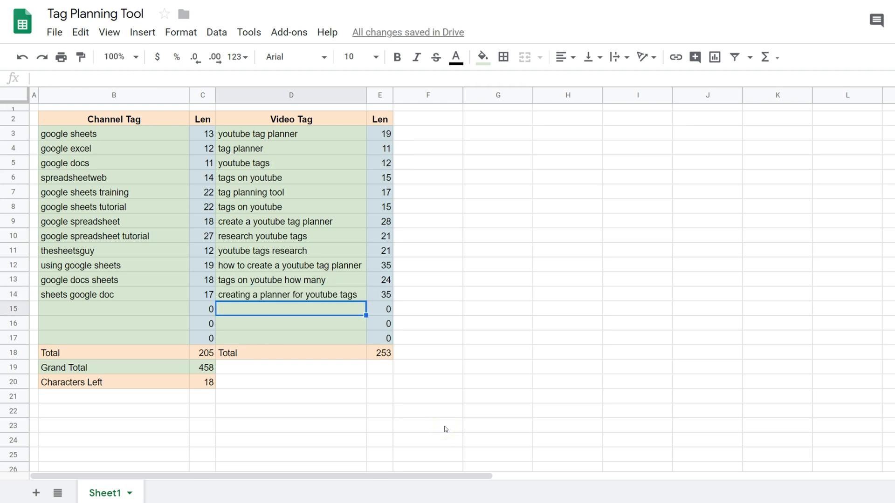
{"action": "left_click", "coordinate": [203, 367]}
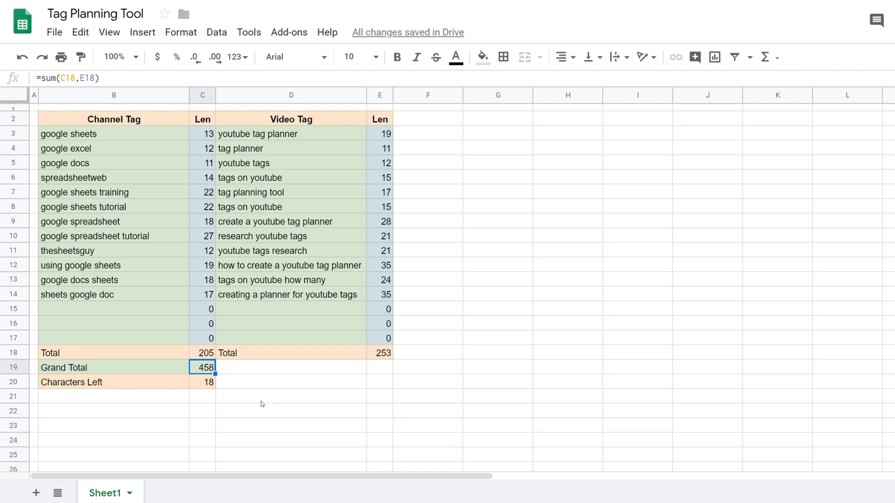
{"action": "left_click", "coordinate": [301, 384]}
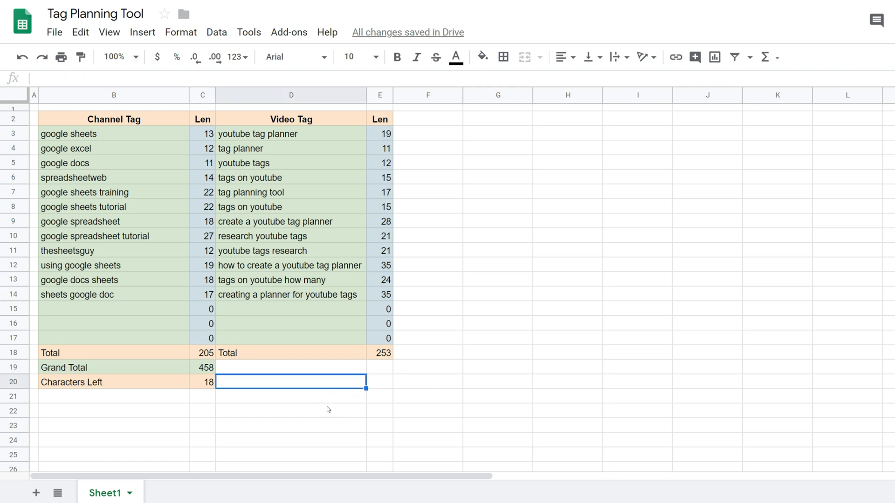
Create a conditional formatting rule on the Characters Left value in C20 for values less than or equal to 50.
{"action": "left_click", "coordinate": [203, 383]}
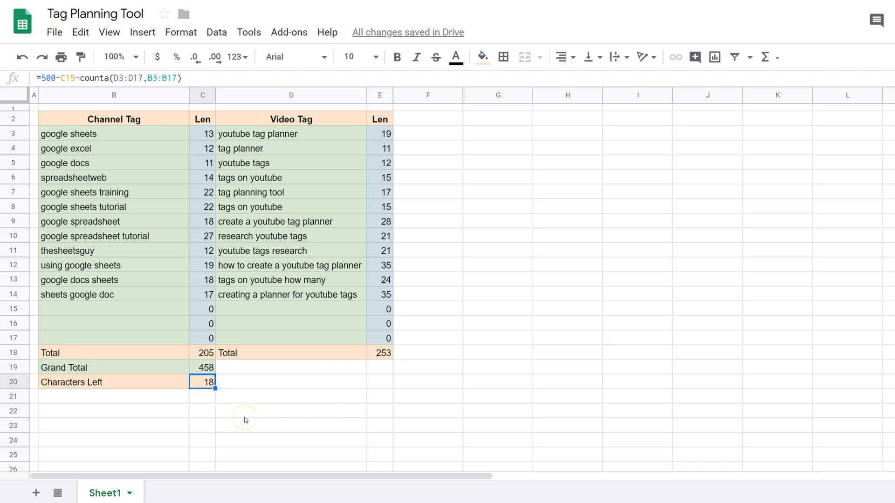
{"action": "left_click", "coordinate": [205, 384]}
{"action": "right_click", "coordinate": [204, 384]}
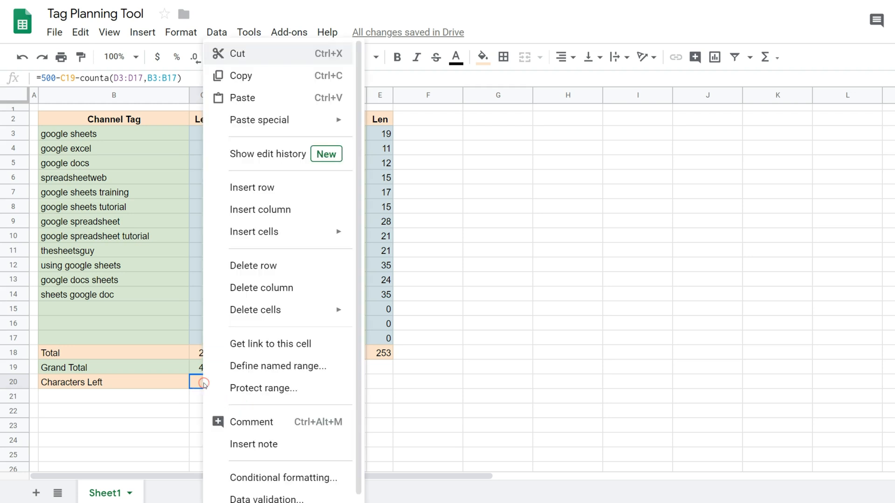
{"action": "scroll", "coordinate": [298, 409], "scroll_direction": "down", "scroll_amount": 1}
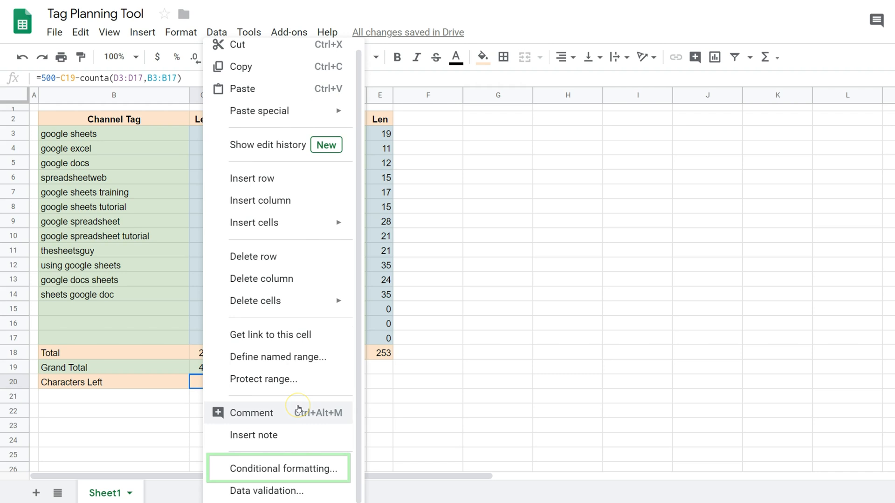
{"action": "left_click", "coordinate": [338, 470]}
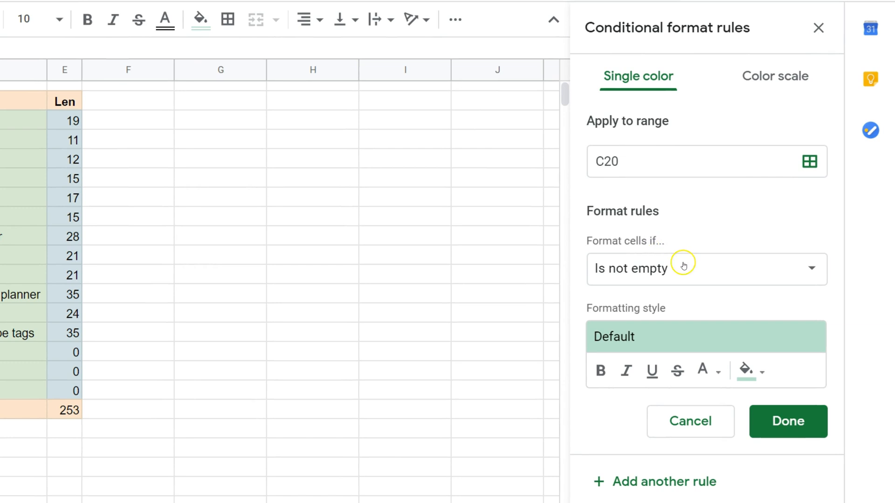
{"action": "left_click", "coordinate": [683, 266]}
{"action": "mouse_move", "coordinate": [765, 296]}
{"action": "left_mouse_down"}
{"action": "mouse_move", "coordinate": [743, 420]}
{"action": "mouse_move", "coordinate": [745, 485]}
{"action": "left_mouse_up"}
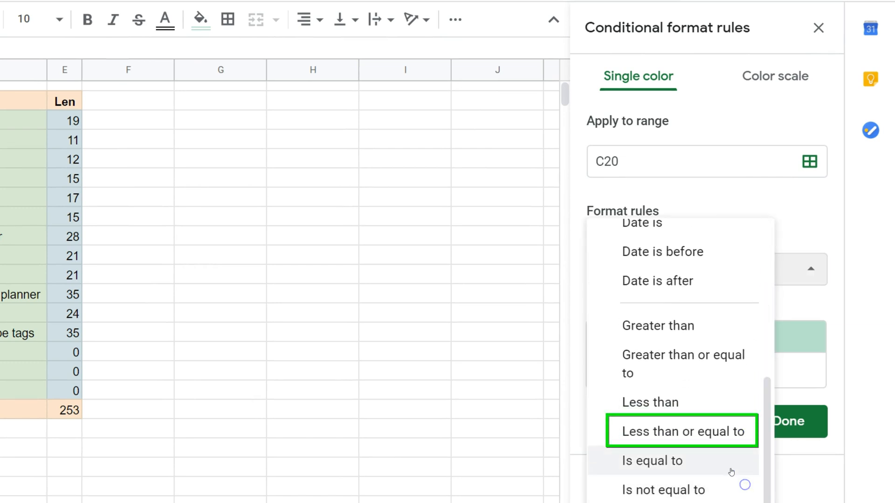
{"action": "left_click", "coordinate": [695, 436]}
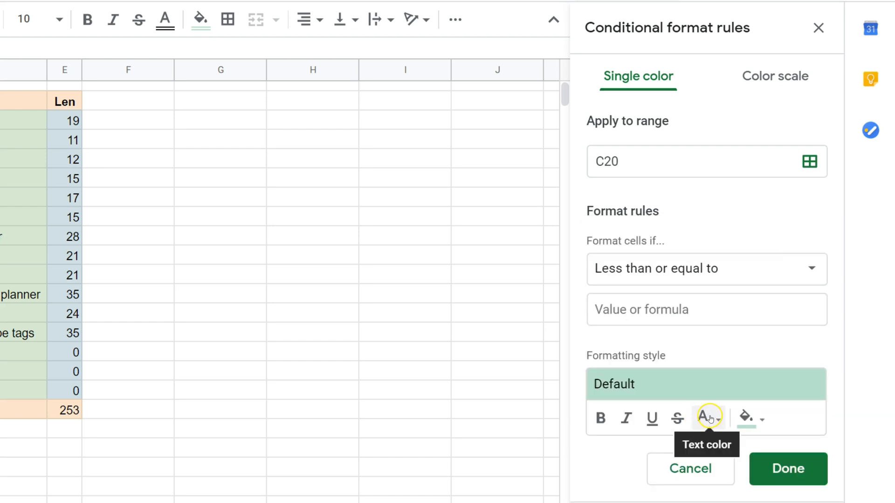
{"action": "left_click", "coordinate": [670, 307]}
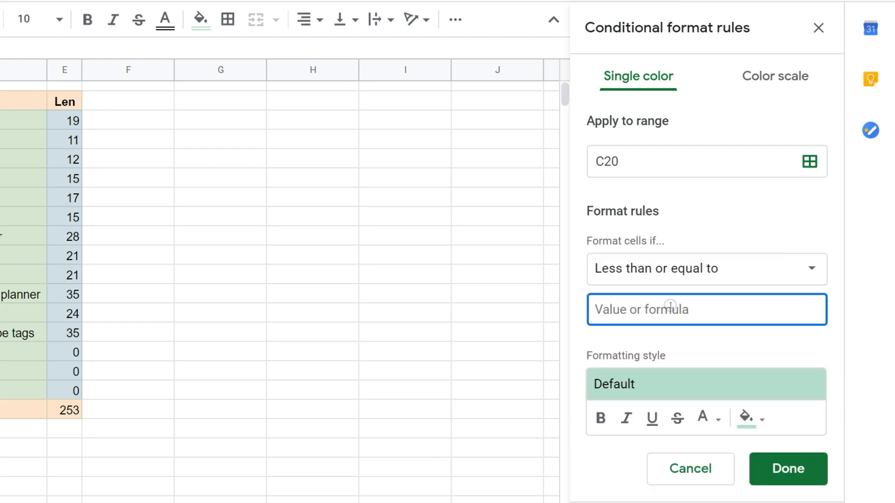
{"action": "type", "text": "50"}
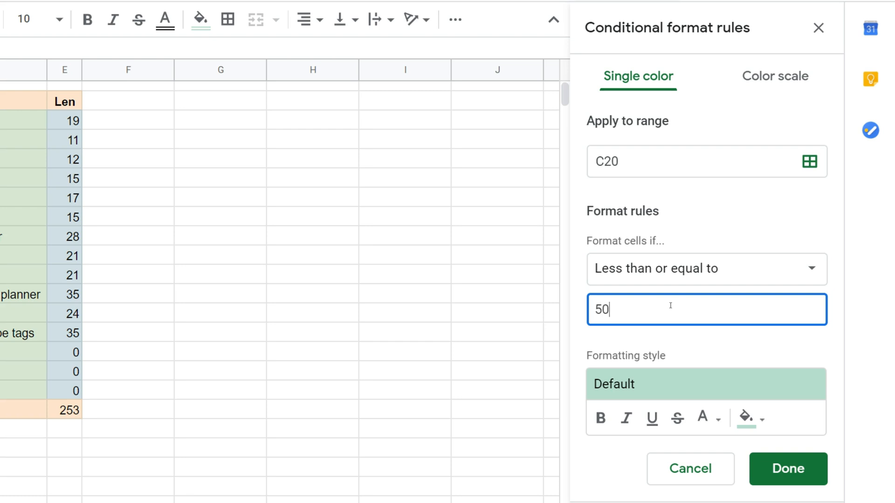
Give the C20 rule the light red fill preset style and finish the rule.
{"action": "left_click", "coordinate": [660, 393]}
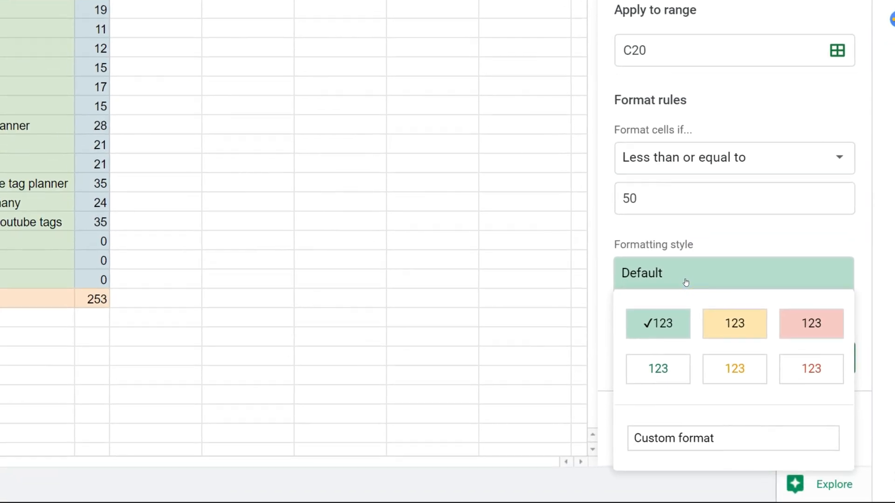
{"action": "left_click", "coordinate": [817, 324]}
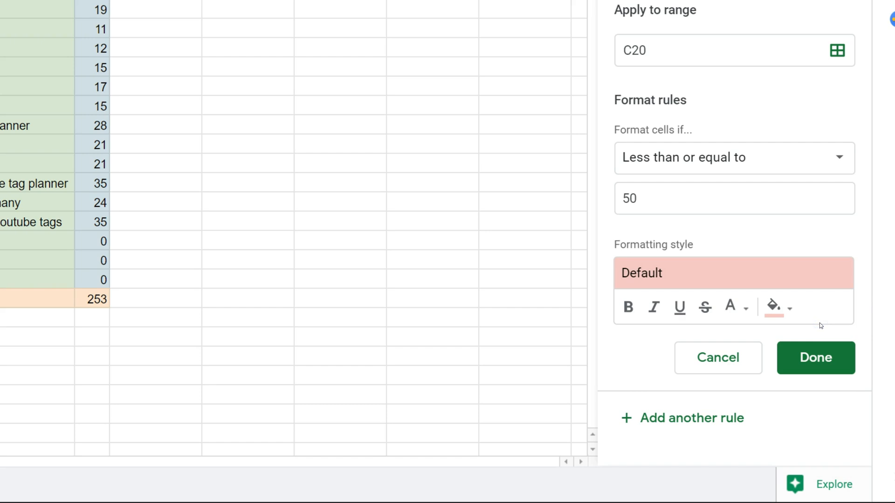
{"action": "left_click", "coordinate": [819, 368]}
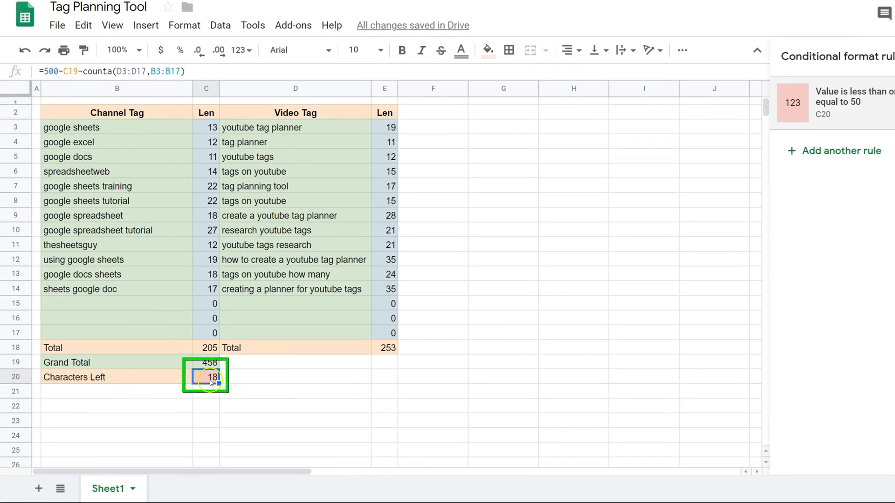
{"action": "left_click", "coordinate": [231, 379]}
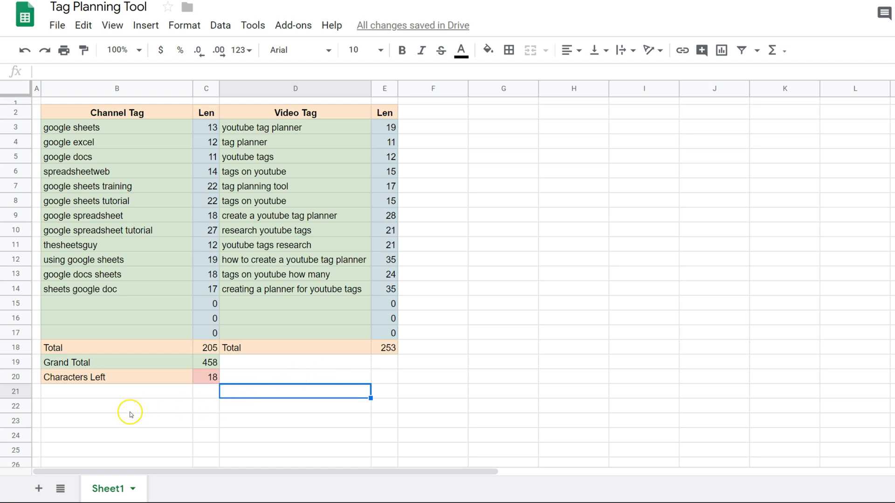
Merge all cells of row 21 from column B onward into one cell.
{"action": "left_click", "coordinate": [20, 391]}
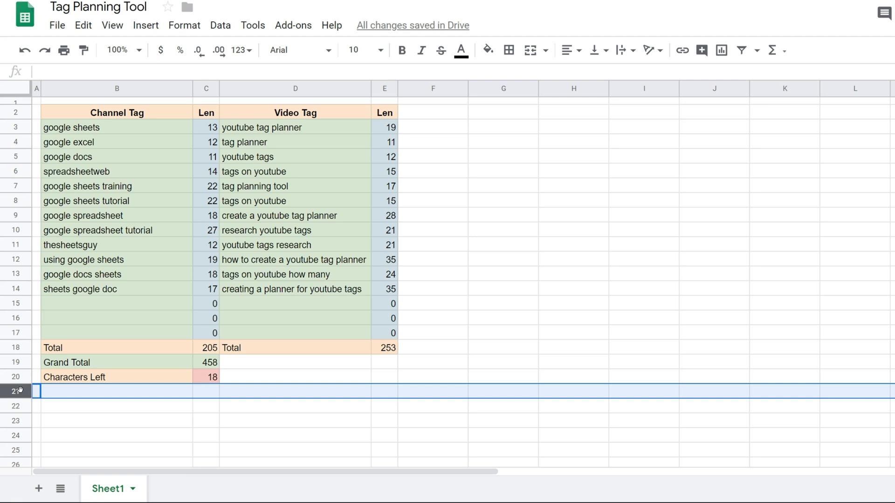
{"action": "left_click", "coordinate": [36, 393]}
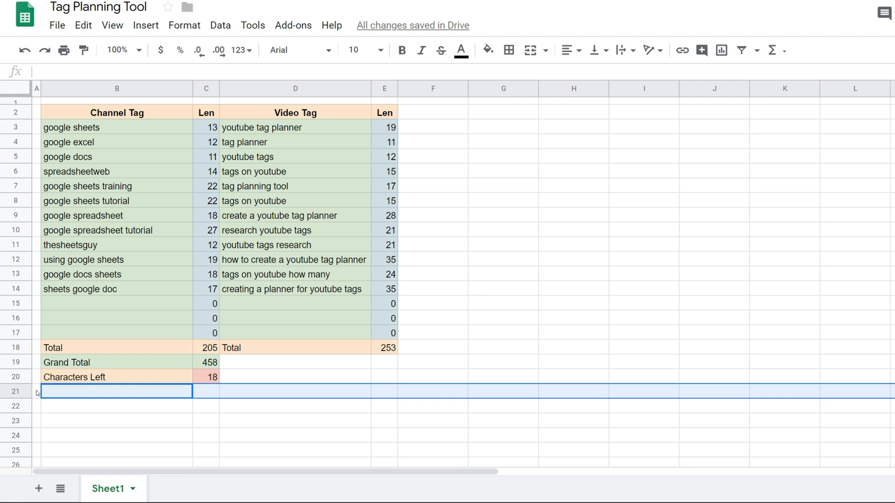
{"action": "left_click", "coordinate": [184, 29]}
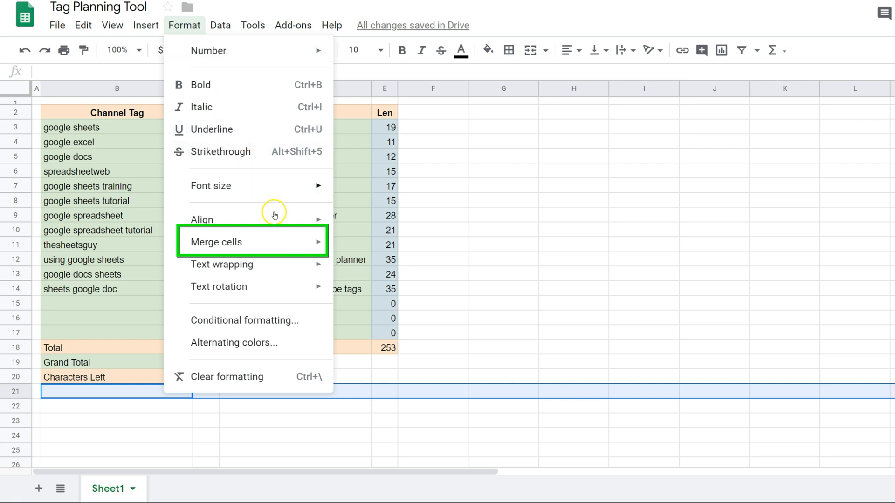
{"action": "mouse_move", "coordinate": [308, 242]}
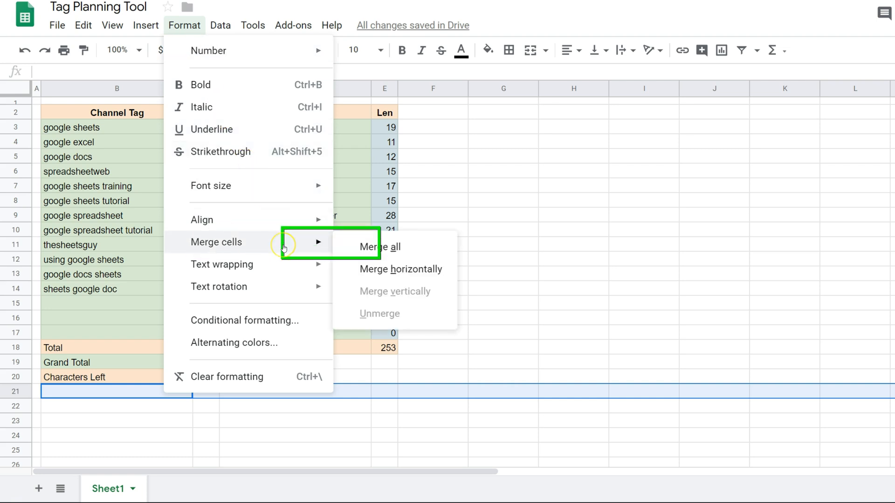
{"action": "left_click", "coordinate": [398, 243]}
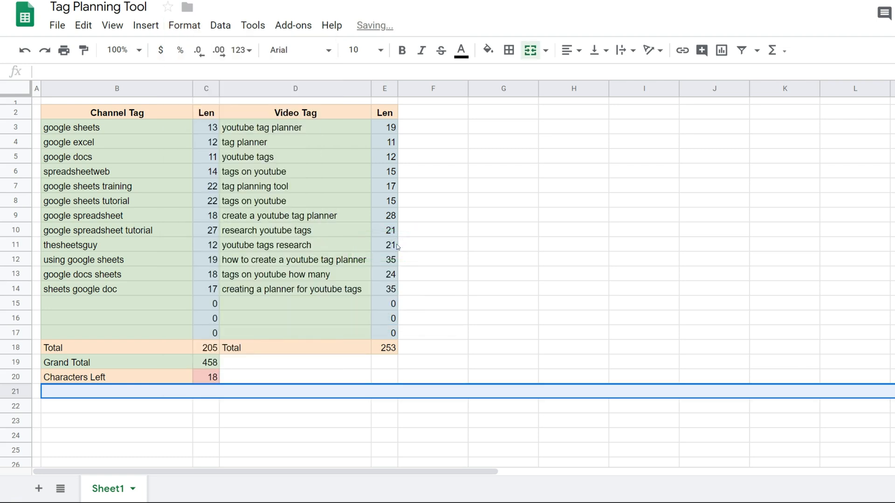
Fill the merged cell in row 21 with bright green.
{"action": "left_click", "coordinate": [324, 385]}
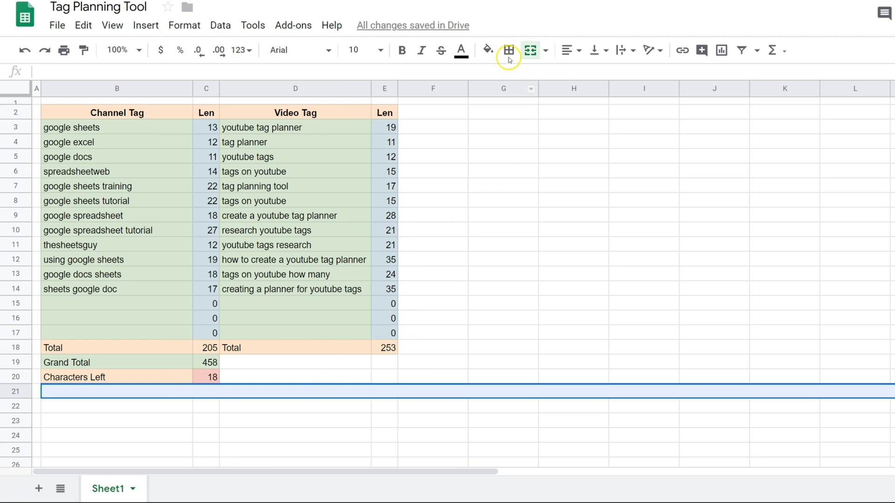
{"action": "left_click", "coordinate": [487, 48]}
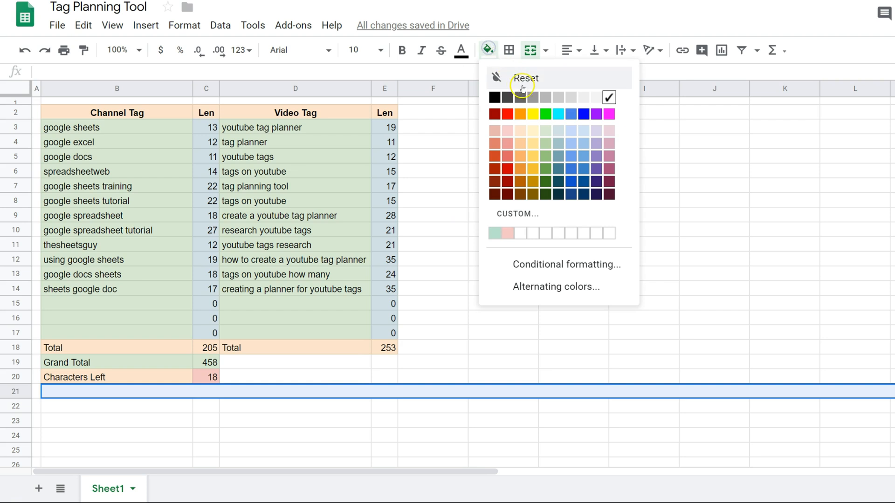
{"action": "left_click", "coordinate": [546, 115]}
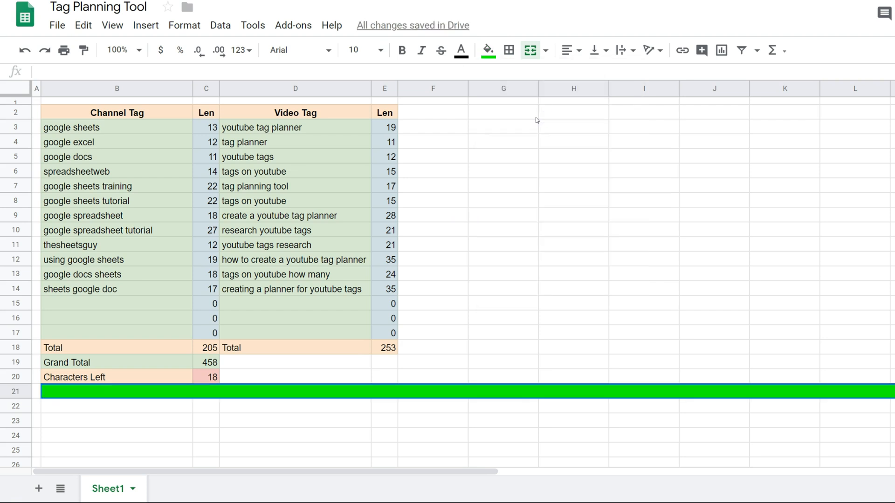
Start a TEXTJOIN formula in the merged row 21 cell with "," as the delimiter and TRUE for ignoring empty cells.
{"action": "left_click", "coordinate": [285, 75]}
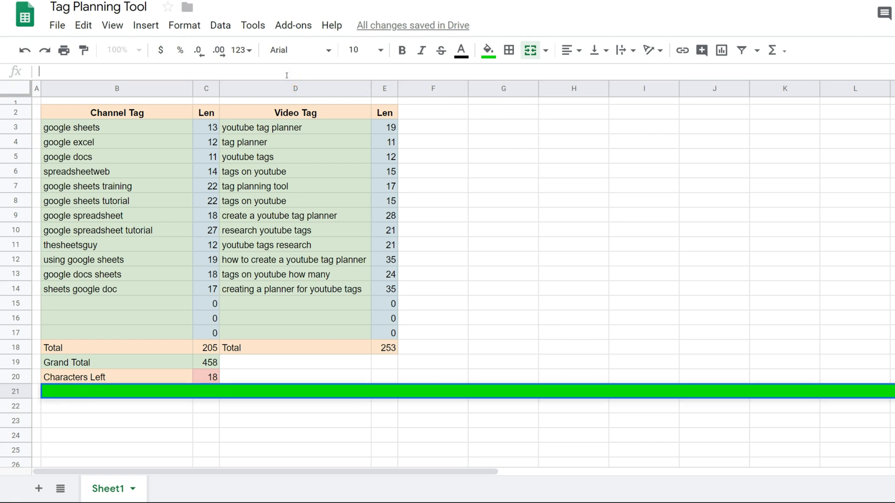
{"action": "type", "text": "=textj"}
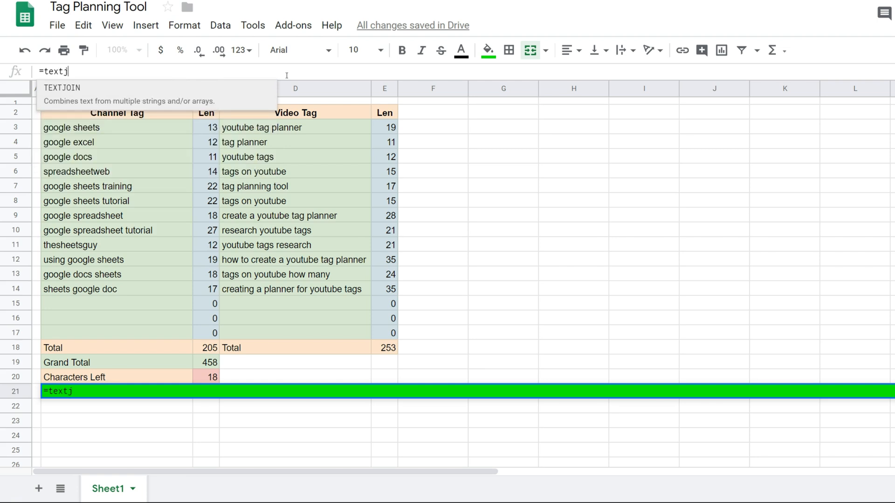
{"action": "key", "text": "Tab"}
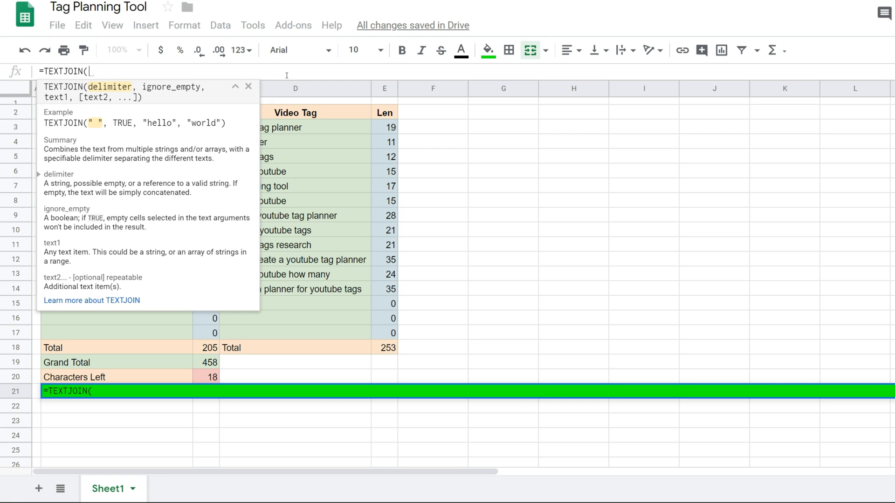
{"action": "type", "text": "\","}
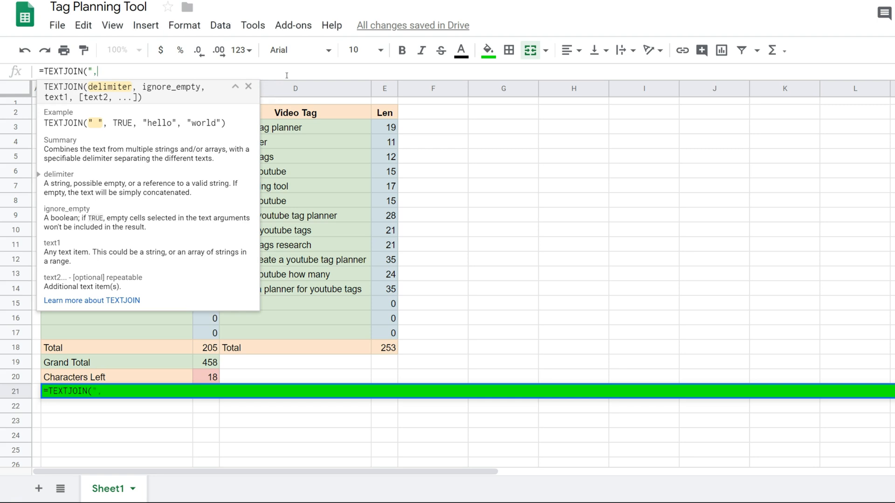
{"action": "type", "text": "\","}
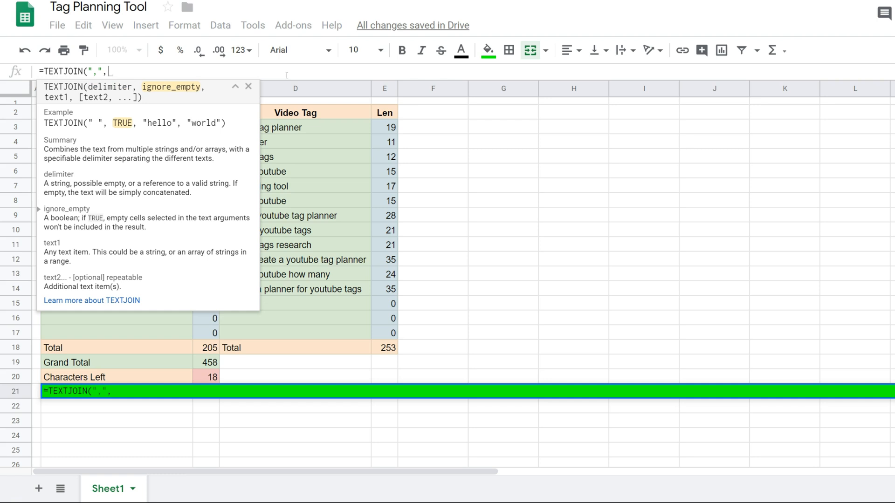
{"action": "type", "text": "TTRU"}
{"action": "key", "text": "BackSpace"}
{"action": "key", "text": "BackSpace"}
{"action": "key", "text": "BackSpace"}
{"action": "type", "text": "R"}
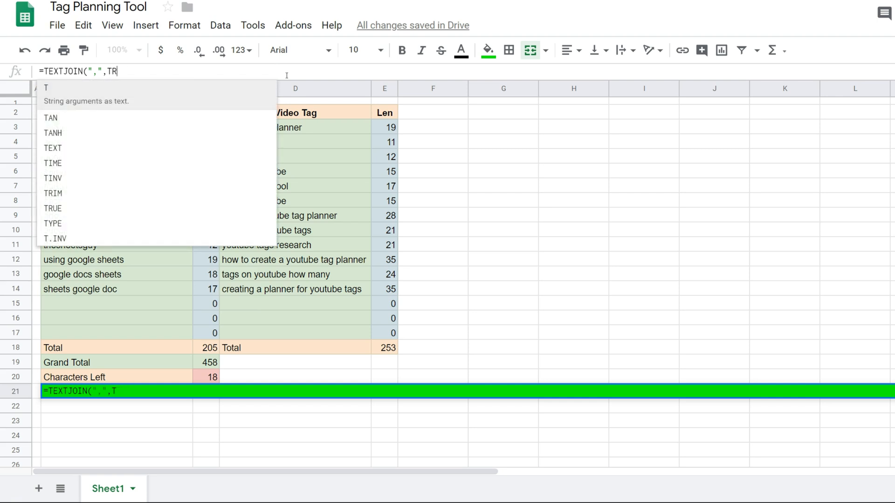
{"action": "type", "text": "UE,"}
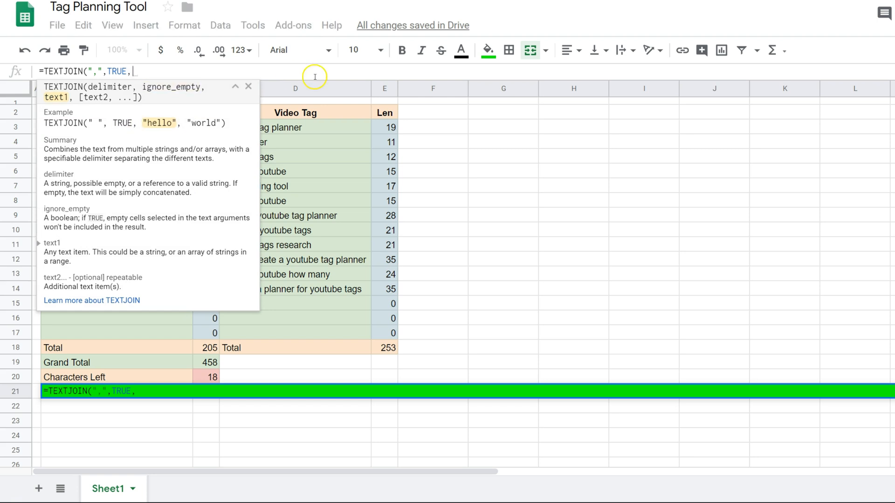
Complete the TEXTJOIN formula with the video tags D3:D17 followed by the channel tags B3:B17.
{"action": "left_click_drag", "start_coordinate": [351, 128], "coordinate": [341, 337]}
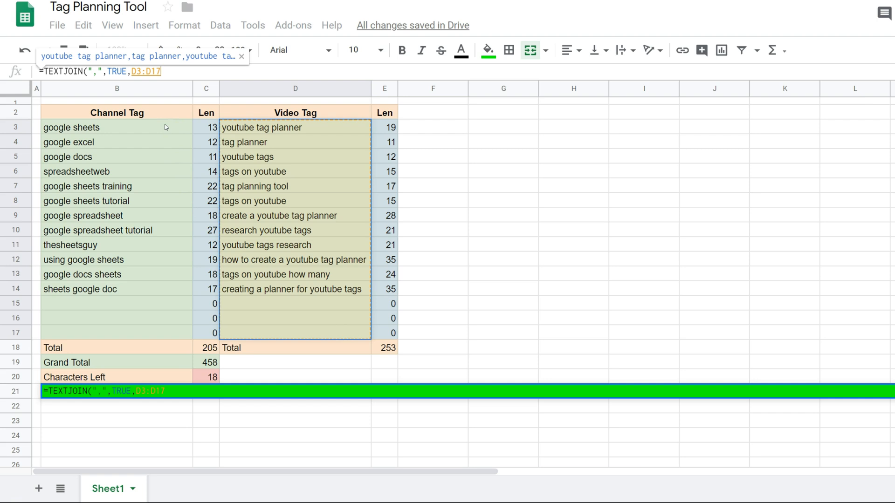
{"action": "type", "text": ","}
{"action": "left_click_drag", "start_coordinate": [166, 127], "coordinate": [150, 328]}
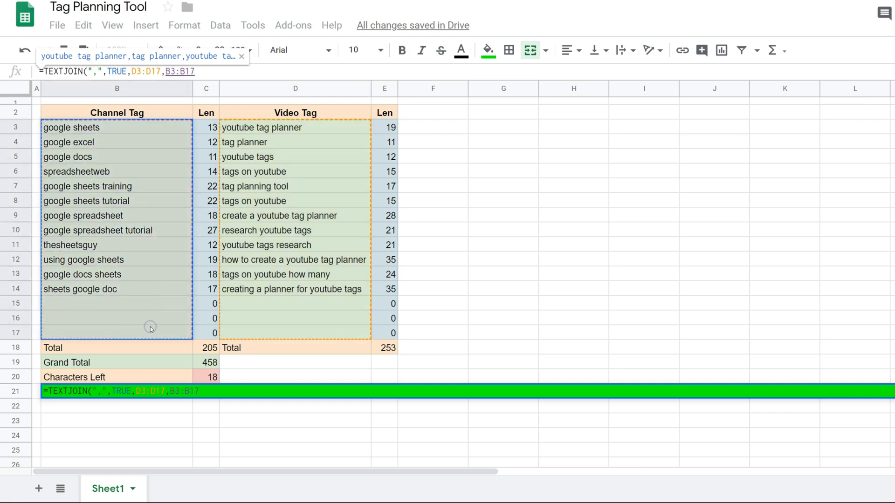
{"action": "key", "text": "Return"}
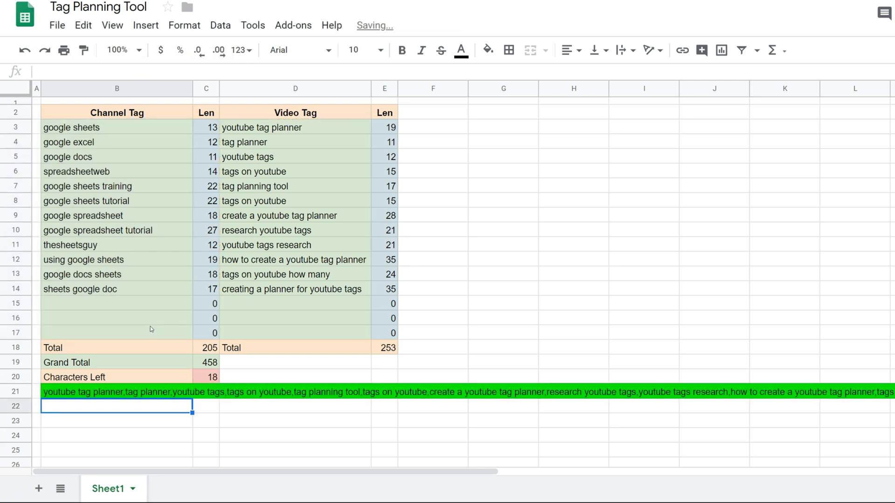